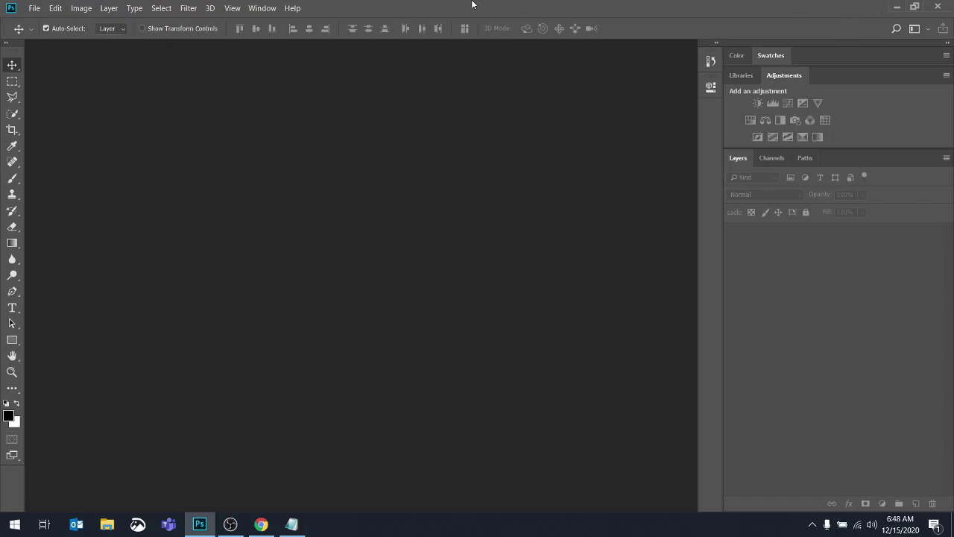
# Open the File menu in the empty workspace.
pyautogui.click(33, 11)
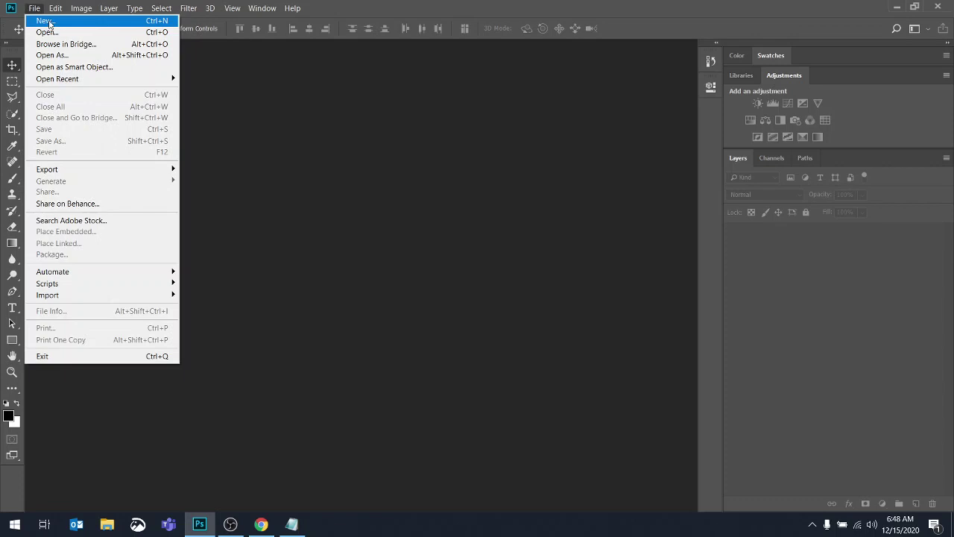
# Open File > New and browse the Print, then Web presets (Web Most Common 1366 x 768 px).
pyautogui.click(50, 22)
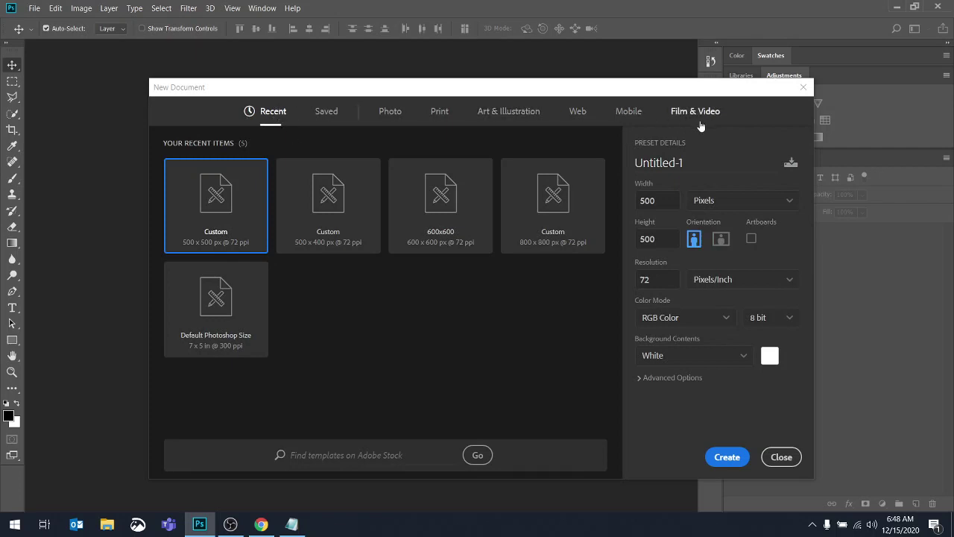
pyautogui.click(440, 112)
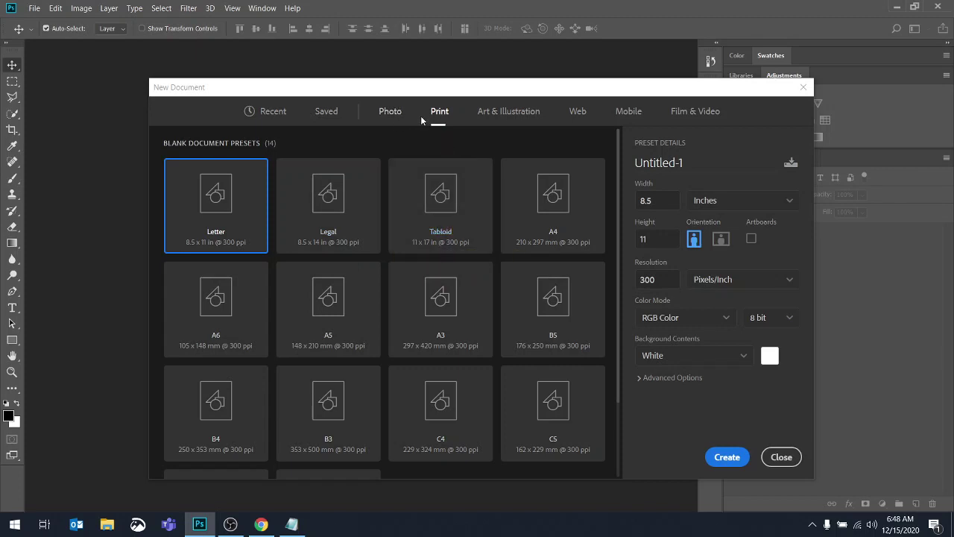
pyautogui.click(579, 111)
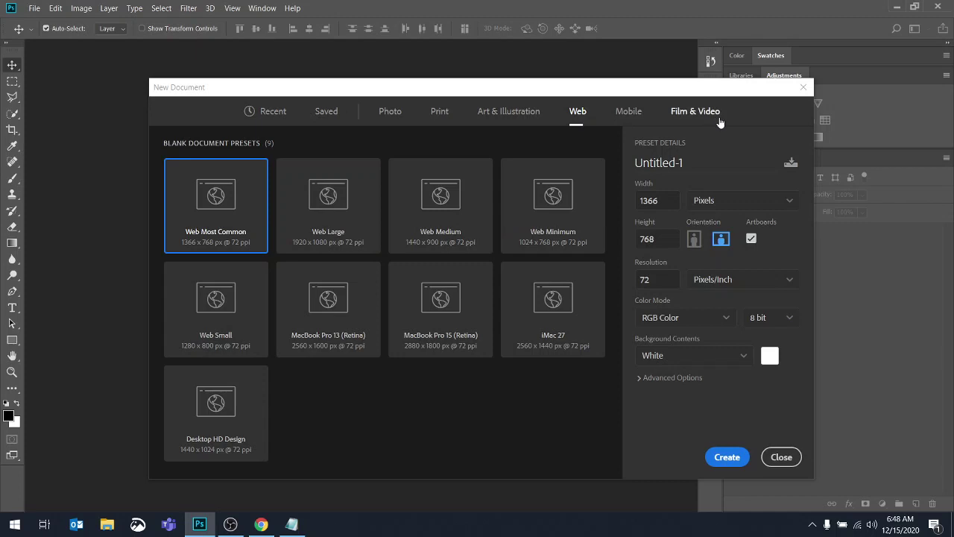
# Load the saved 600x600 preset, switch width units to Inches and back to Pixels, and select the width.
pyautogui.click(333, 112)
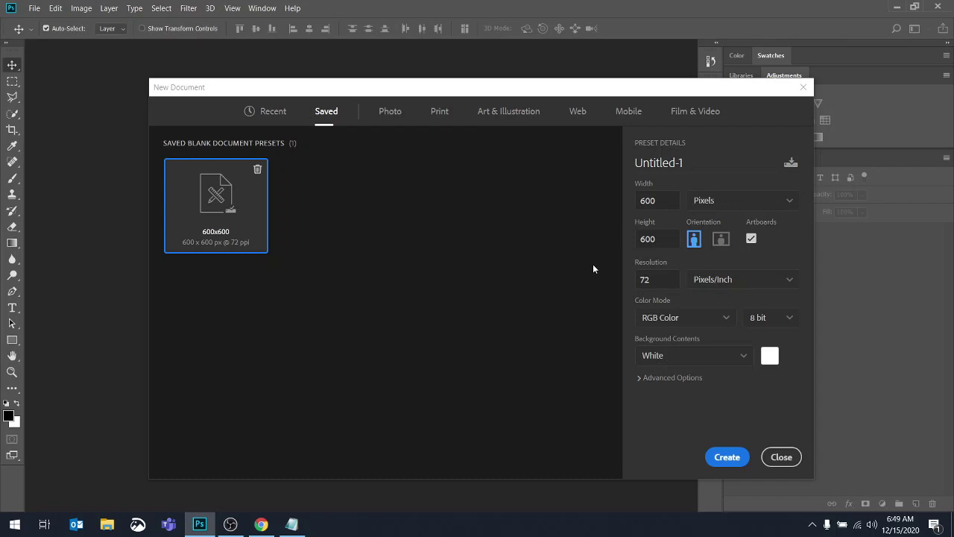
pyautogui.click(792, 203)
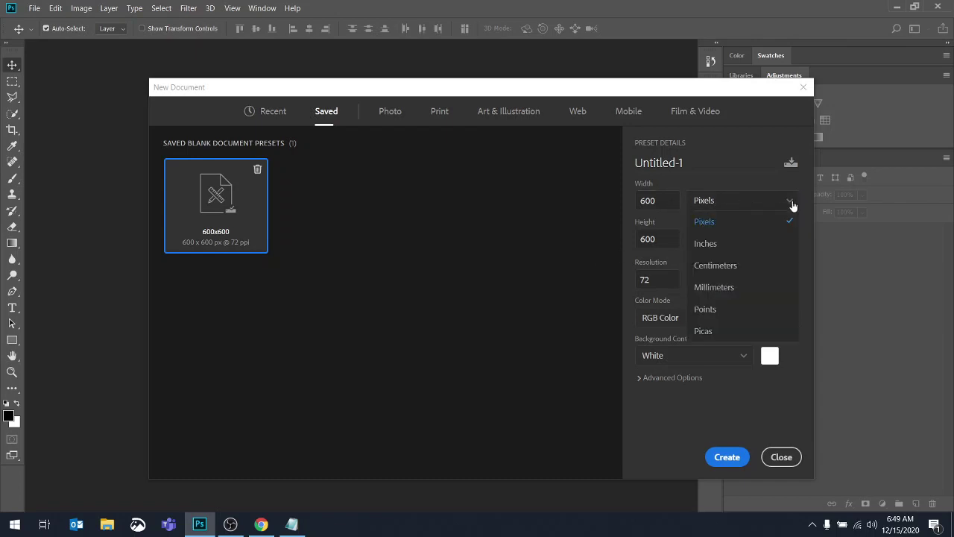
pyautogui.click(709, 243)
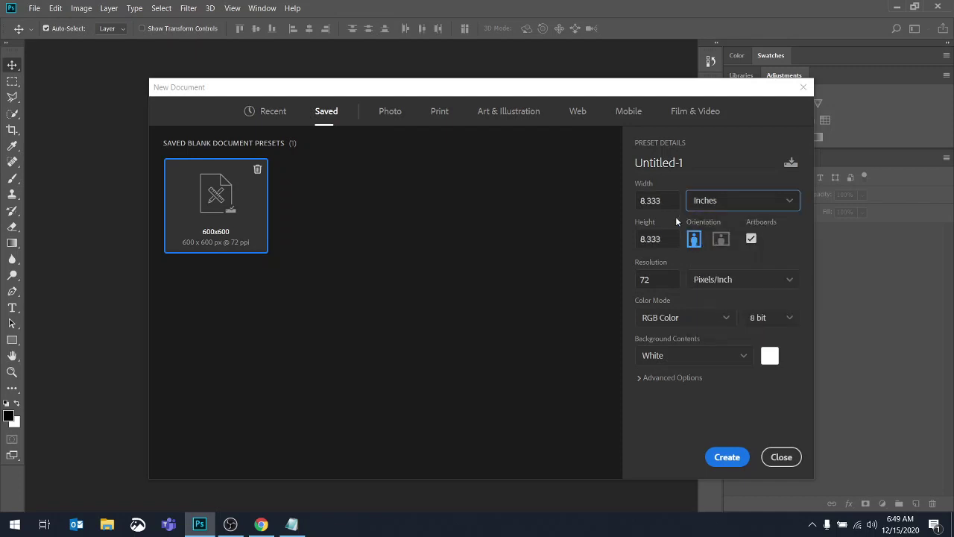
pyautogui.moveTo(672, 202); pyautogui.dragTo(618, 213)
pyautogui.write('600')
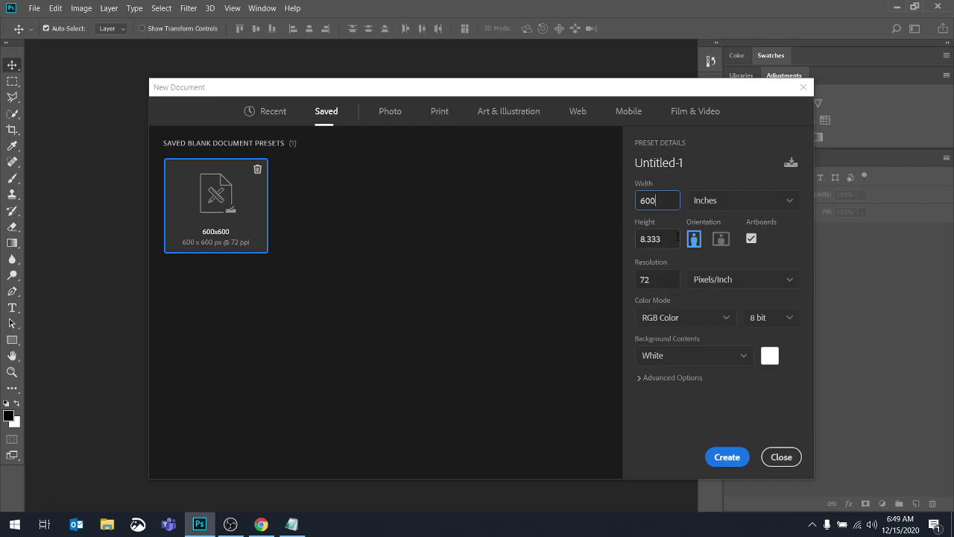
pyautogui.click(706, 201)
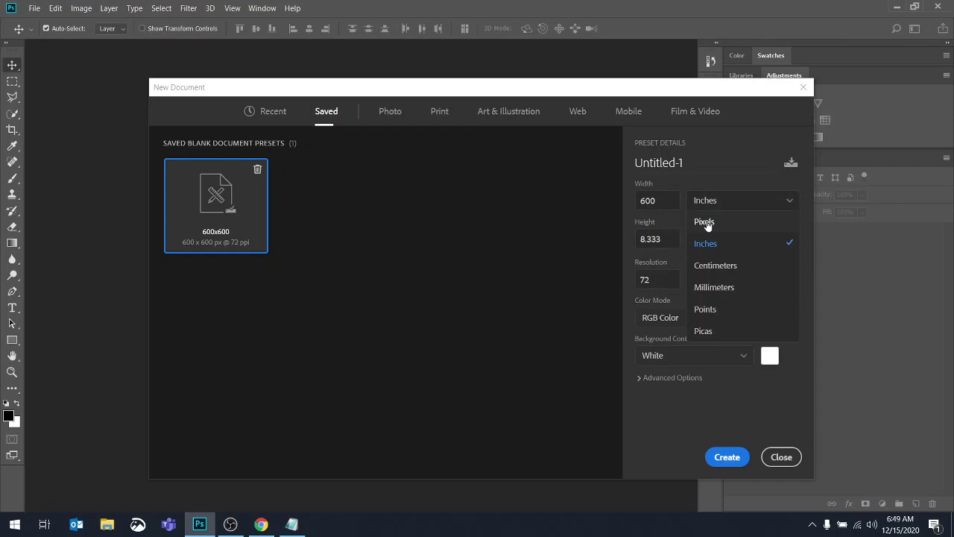
pyautogui.click(704, 222)
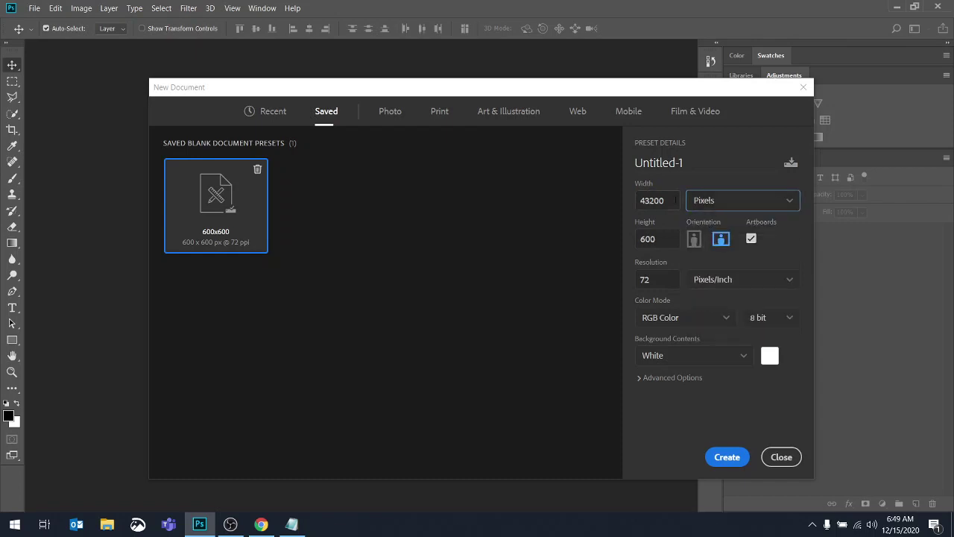
pyautogui.moveTo(676, 200); pyautogui.dragTo(595, 214)
# Set width and height to 800 px, turn Artboards off, keep a White background, and create it.
pyautogui.write('800')
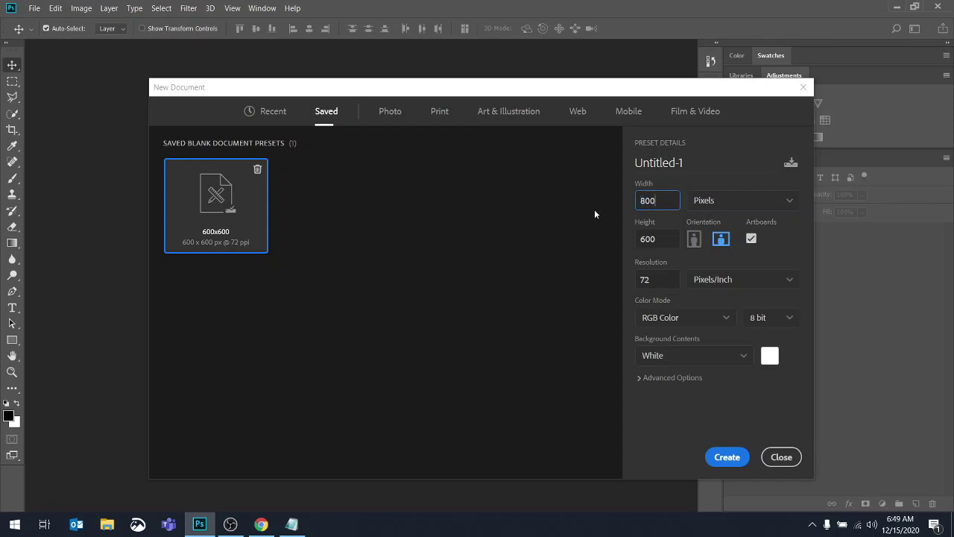
pyautogui.press('Tab')
pyautogui.write('800')
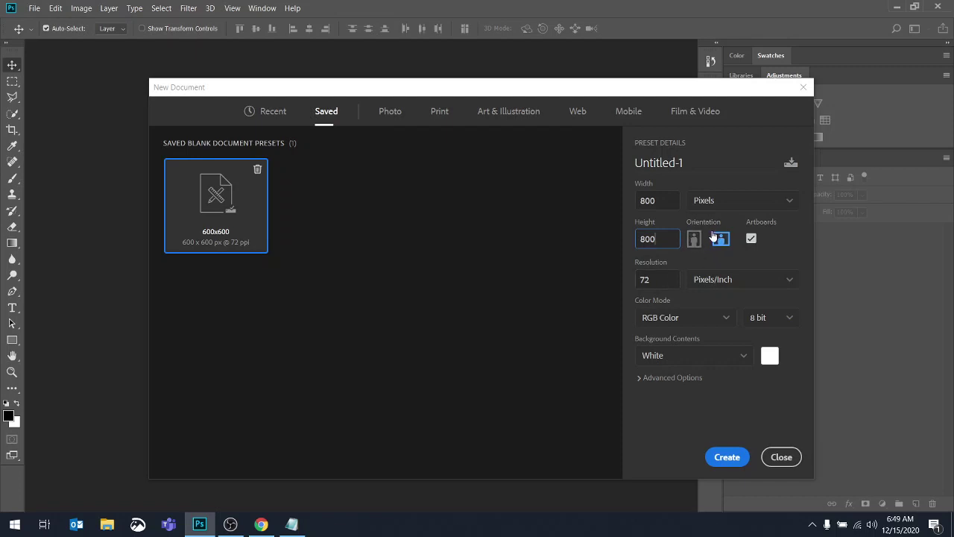
pyautogui.click(752, 239)
pyautogui.click(753, 239)
pyautogui.click(752, 239)
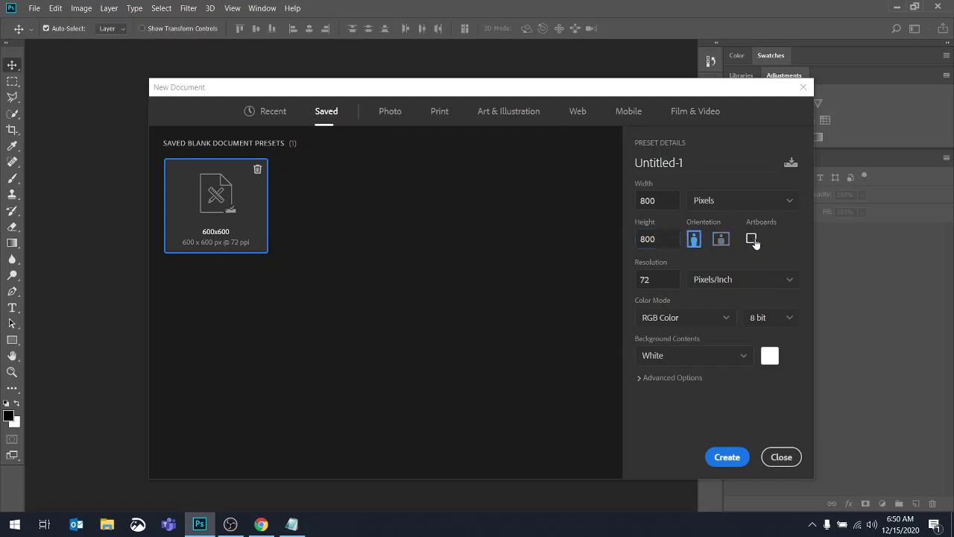
pyautogui.click(746, 359)
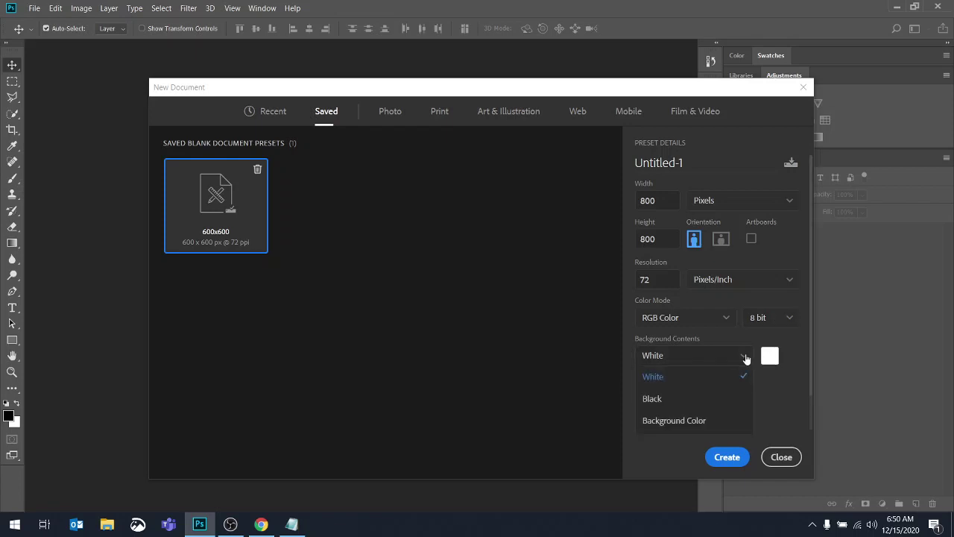
pyautogui.click(656, 377)
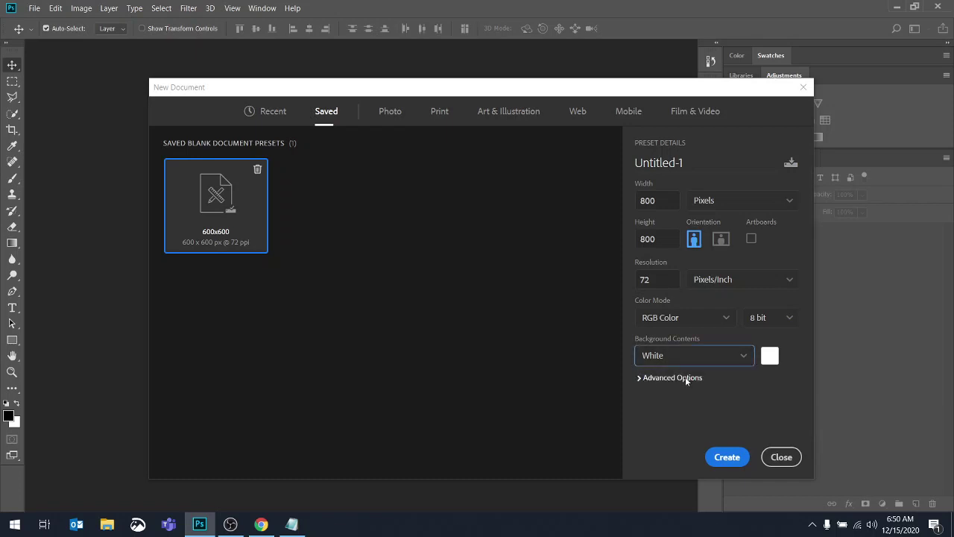
pyautogui.click(728, 462)
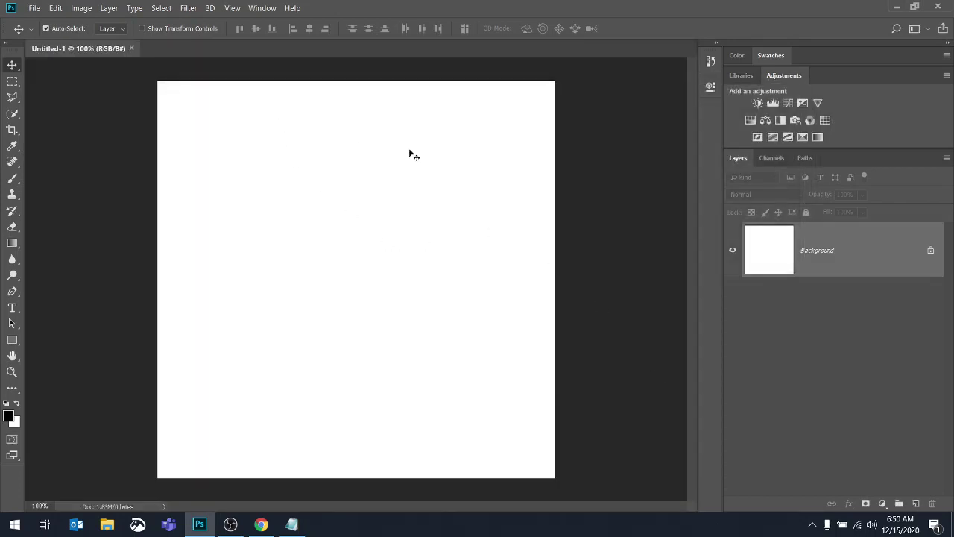
# Reopen the New Document dialog via File > New, showing Recent items at 800 x 800 px.
pyautogui.click(34, 9)
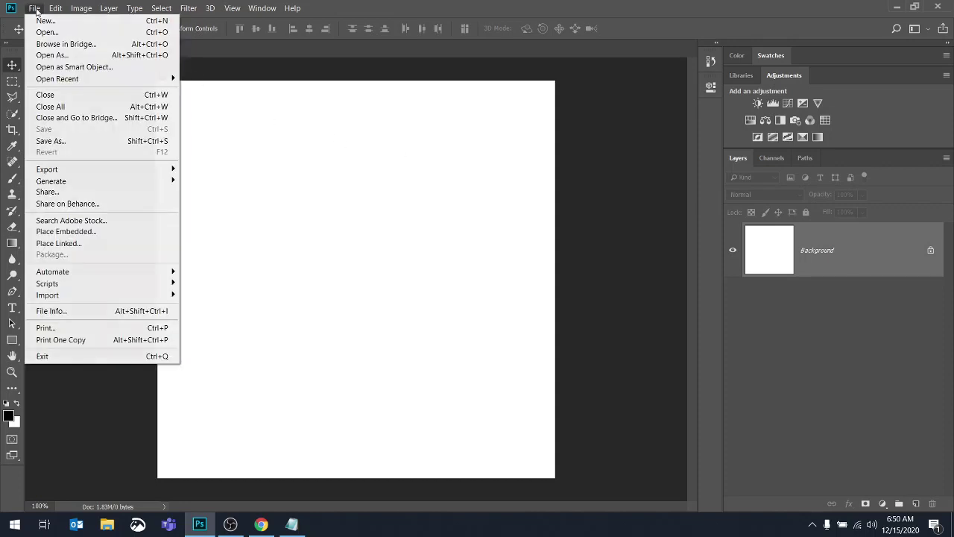
pyautogui.click(45, 21)
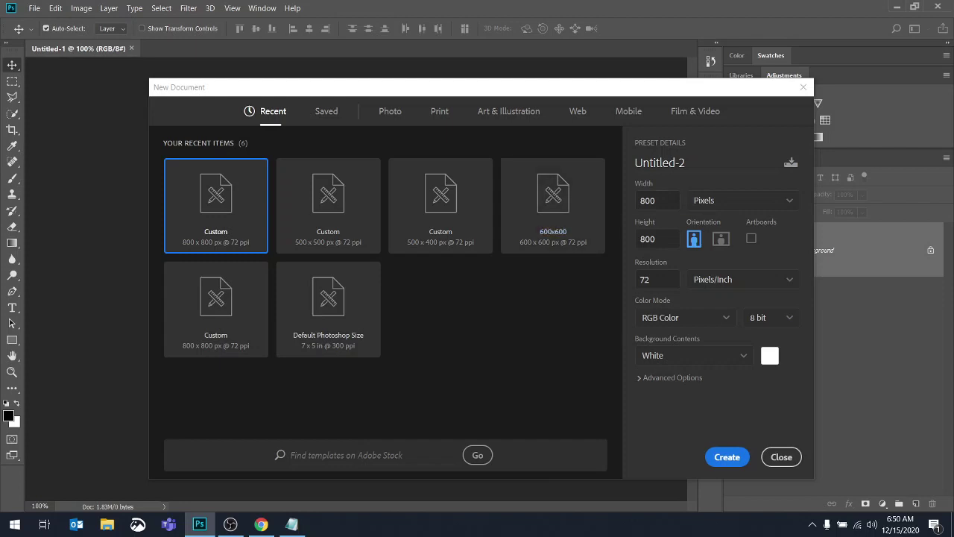
# Set the size to 200 x 200 px, name the document 'icon', and create it.
pyautogui.click(675, 200)
pyautogui.doubleClick(655, 201)
pyautogui.write('200')
pyautogui.press('Tab')
pyautogui.write('200')
pyautogui.click(692, 160)
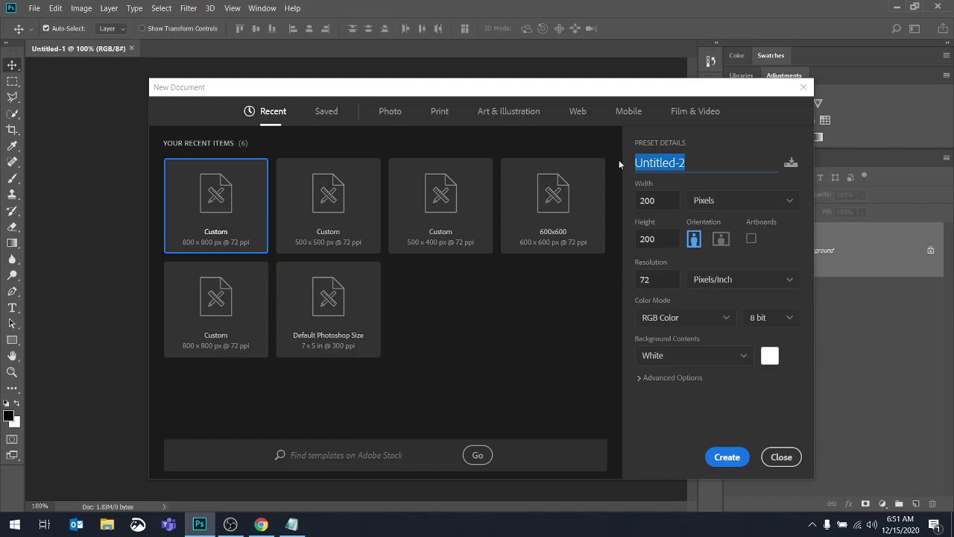
pyautogui.write('icon')
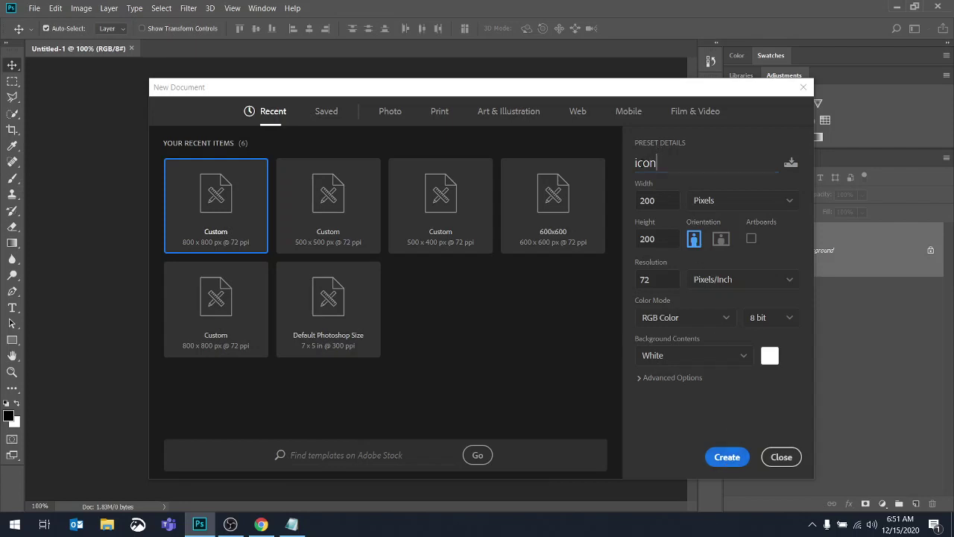
pyautogui.click(736, 457)
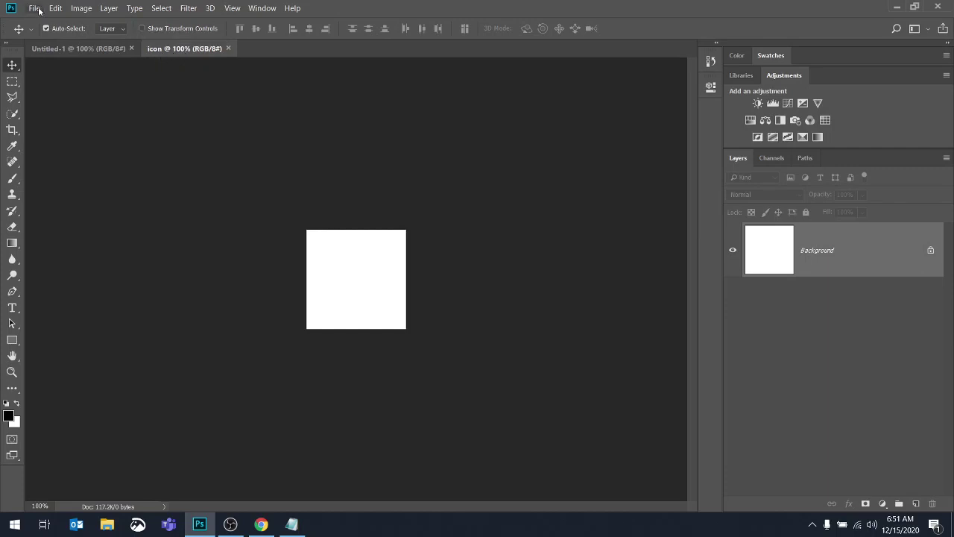
pyautogui.press('ctrl')
pyautogui.click(34, 8)
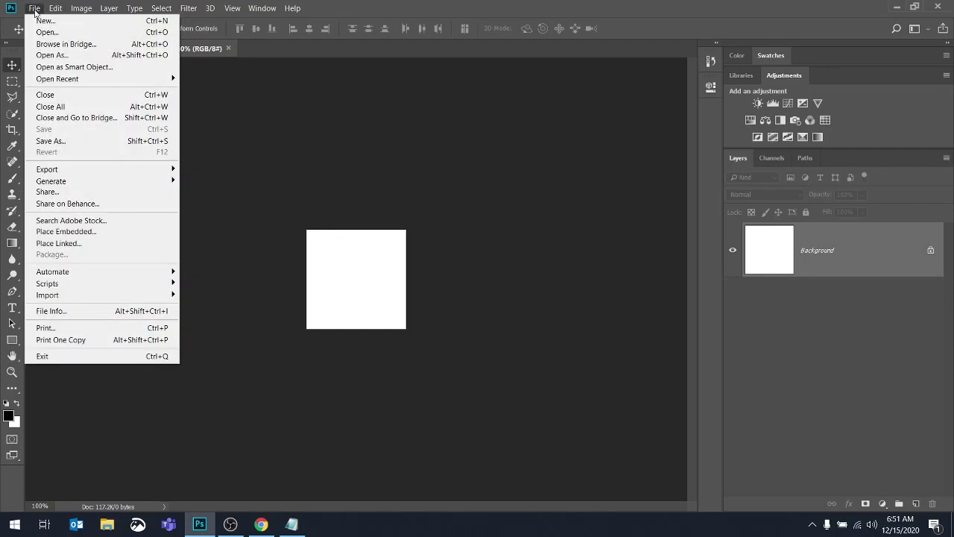
pyautogui.click(63, 141)
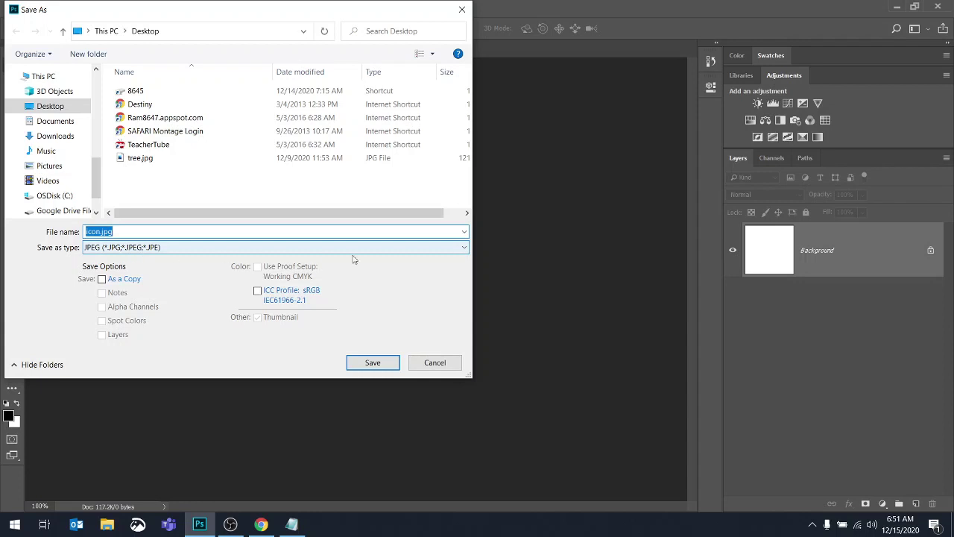
pyautogui.click(464, 248)
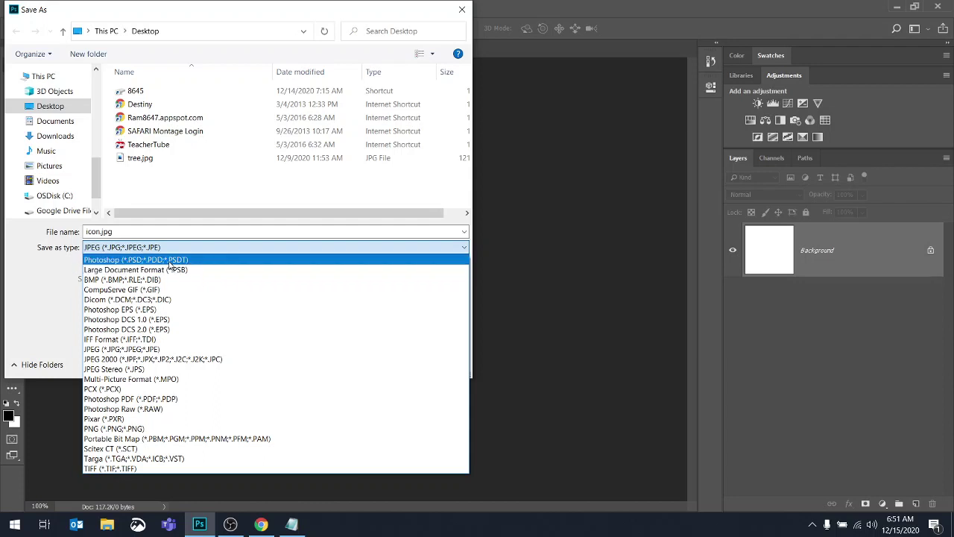
pyautogui.click(509, 345)
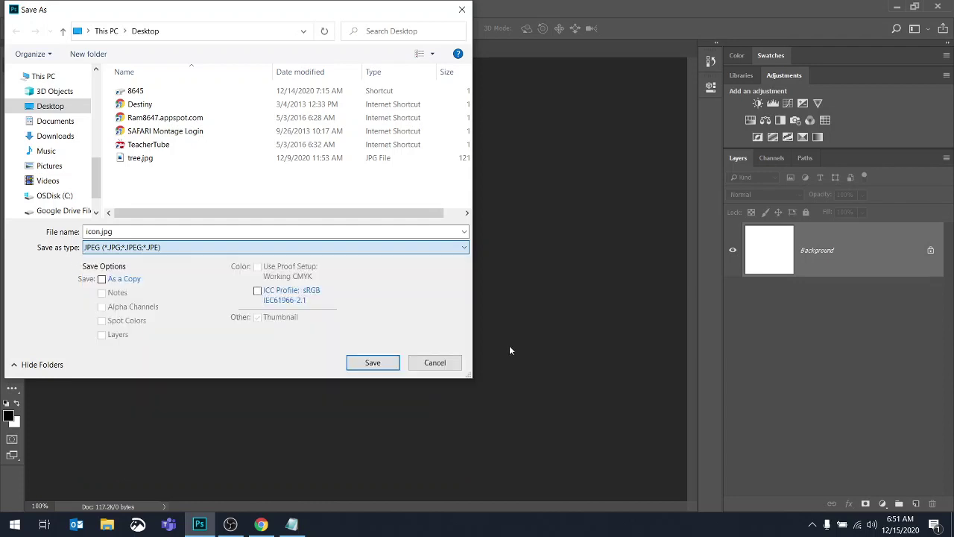
pyautogui.click(436, 365)
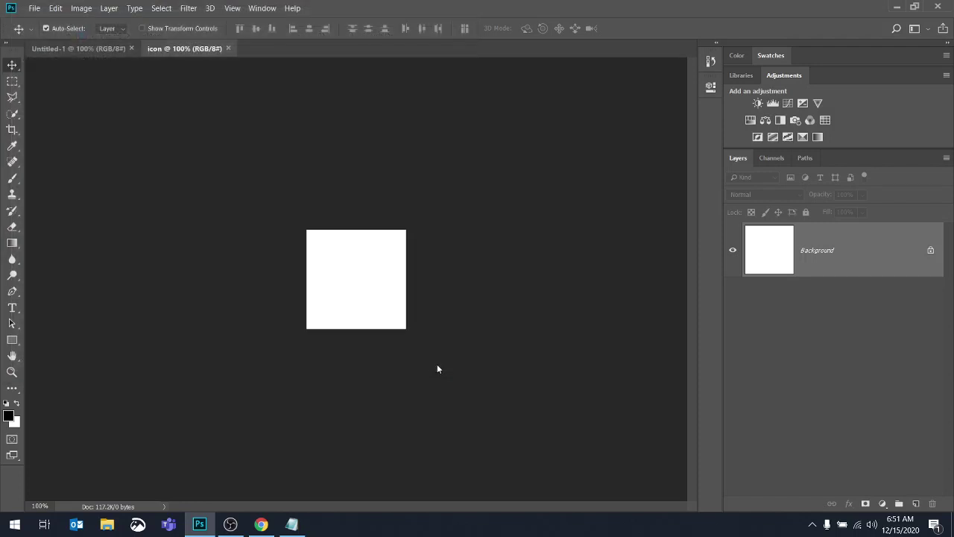
# Close the icon and Untitled-1 documents and reopen File > New.
pyautogui.click(228, 49)
pyautogui.click(132, 49)
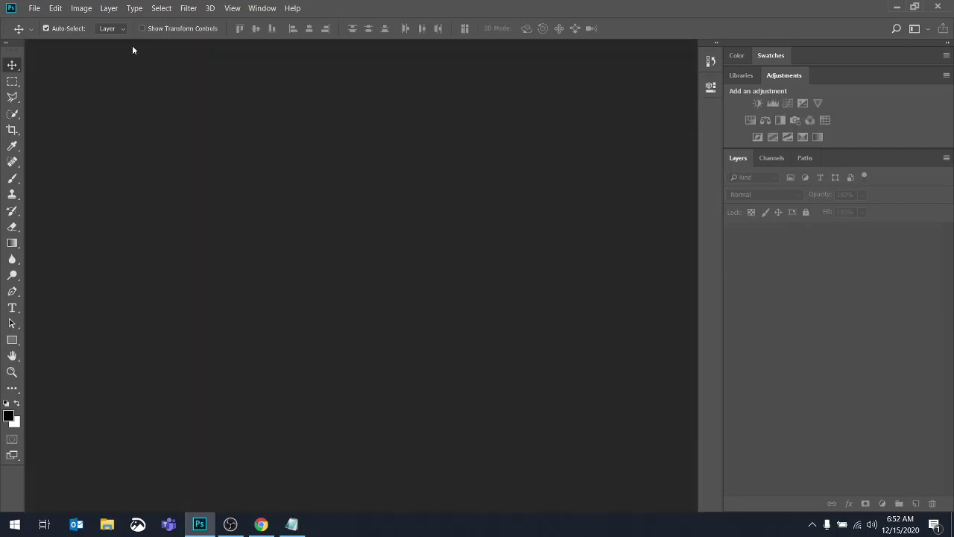
pyautogui.click(34, 9)
pyautogui.click(45, 20)
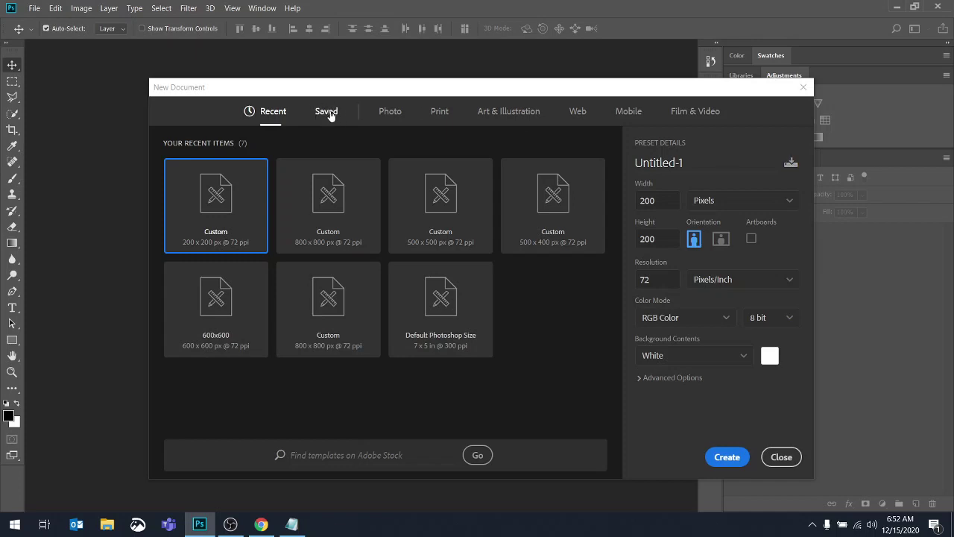
# Save the 200 x 200 px settings as a document preset named '200x200'.
pyautogui.click(789, 162)
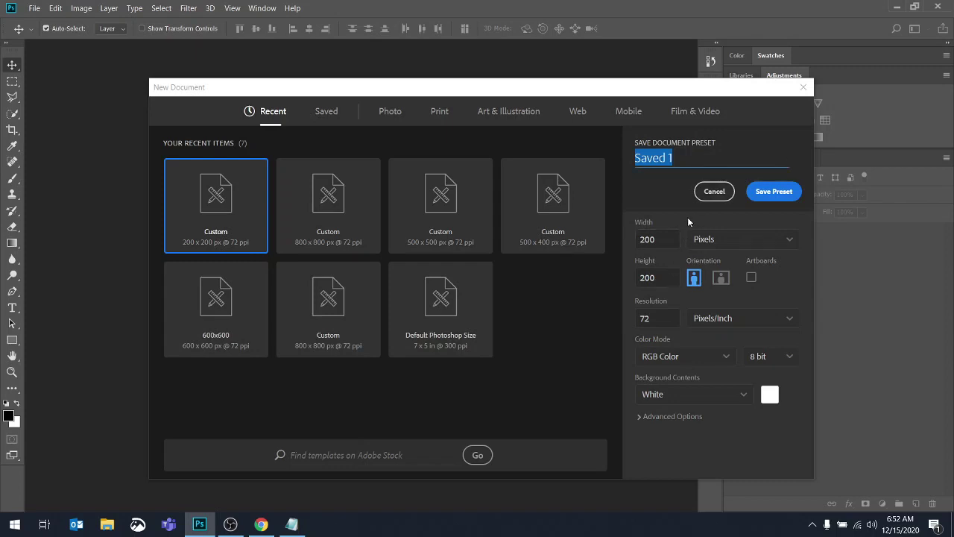
pyautogui.write('200')
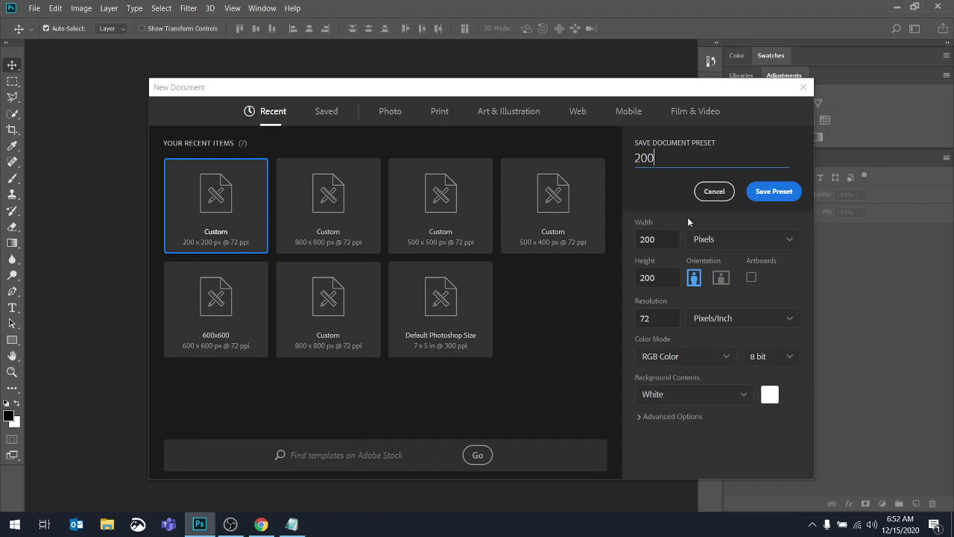
pyautogui.write('x200')
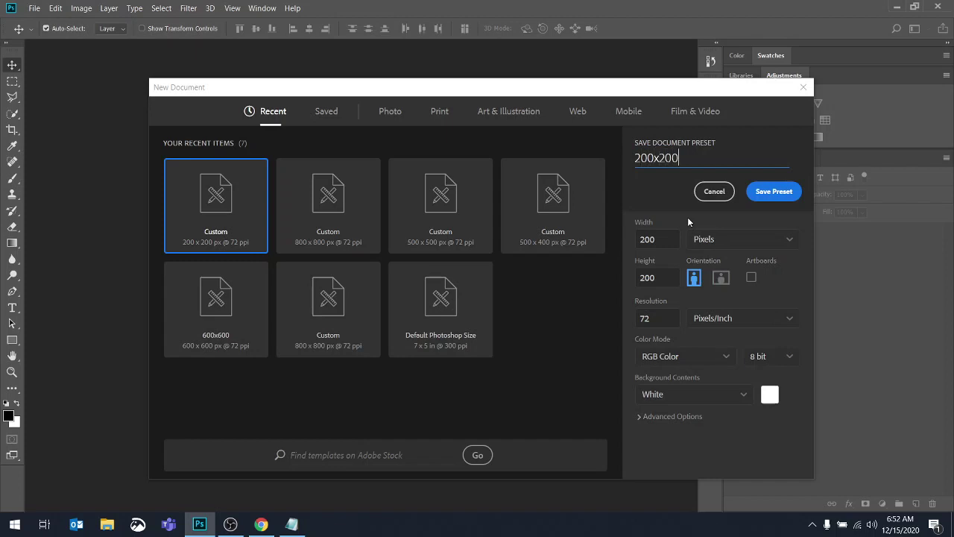
pyautogui.click(782, 192)
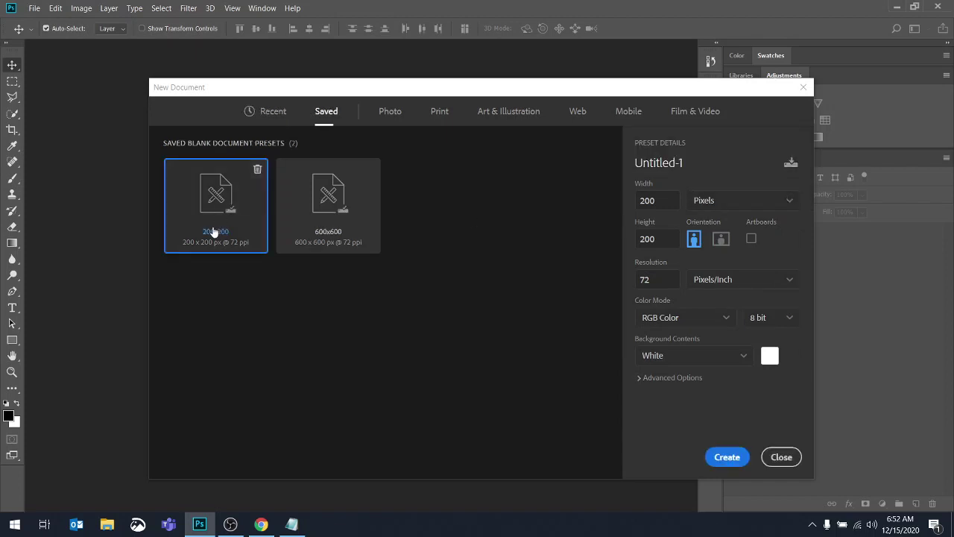
# Set the width and height to 800 px, correcting a mistyped height.
pyautogui.click(669, 200)
pyautogui.write('800')
pyautogui.press('Tab')
pyautogui.write('8-00')
pyautogui.press('BackSpace')
pyautogui.press('BackSpace')
pyautogui.press('BackSpace')
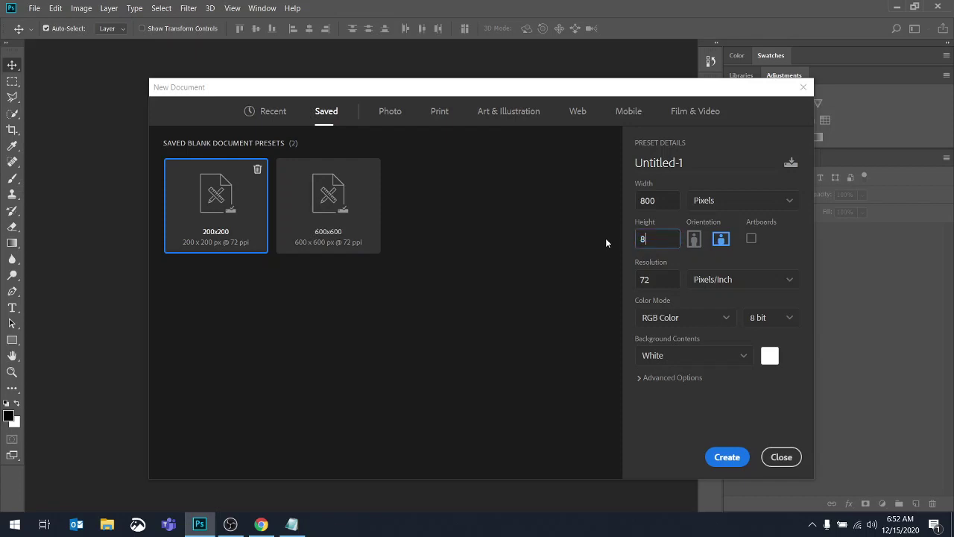
pyautogui.write('00')
# Save the settings as preset '800x800' and close the dialog without creating a document.
pyautogui.click(790, 163)
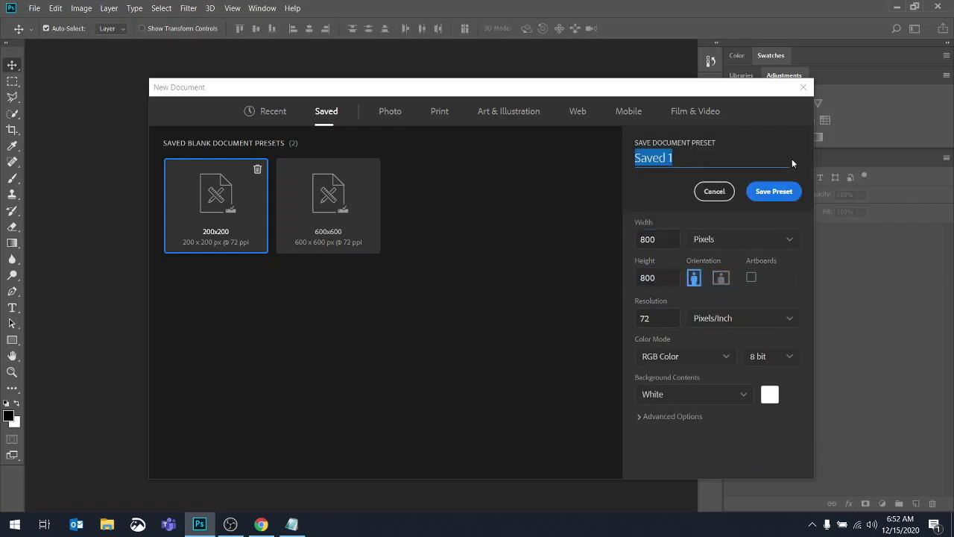
pyautogui.write('800x')
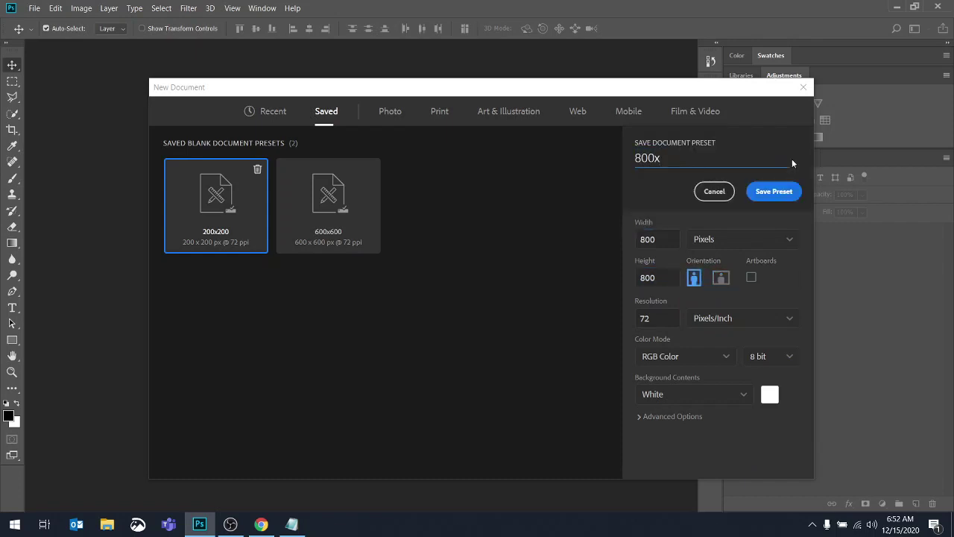
pyautogui.write('800')
pyautogui.press('Return')
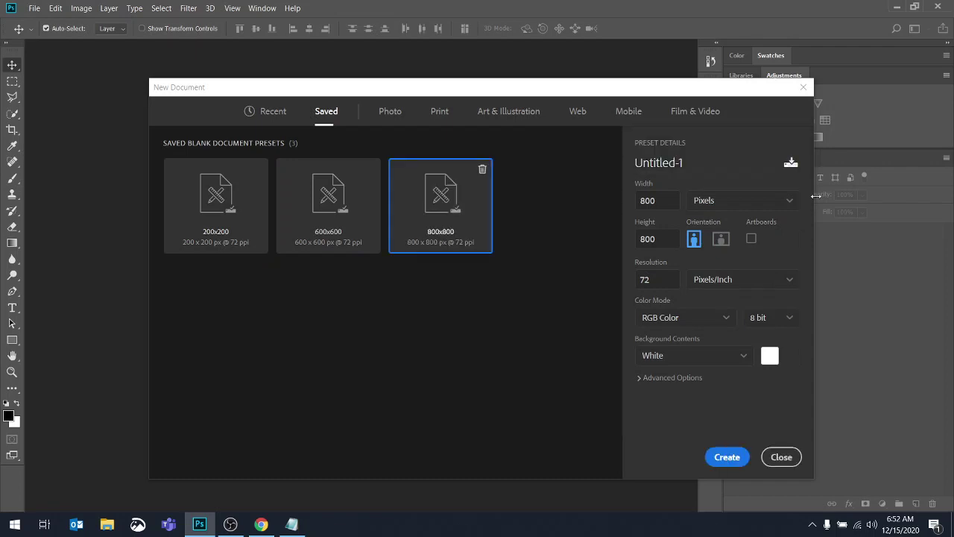
pyautogui.click(782, 457)
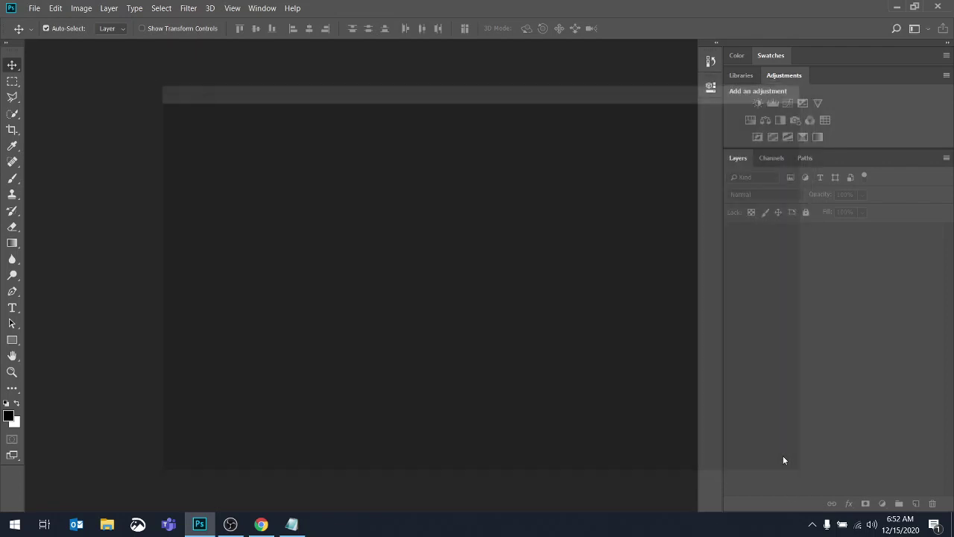
# Create a new document from the Mobile iPad Mini preset (768 x 1024 px) with Artboard 1.
pyautogui.click(34, 8)
pyautogui.click(45, 22)
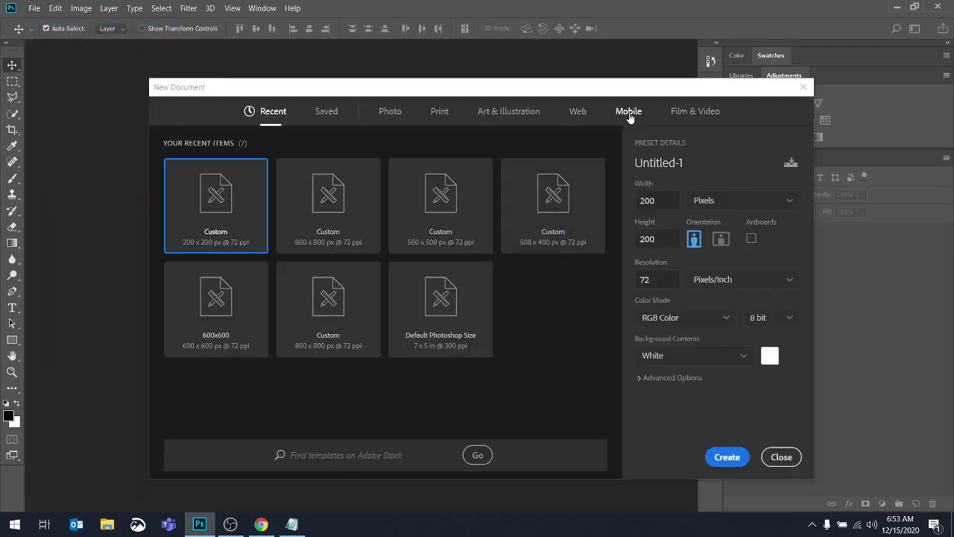
pyautogui.click(629, 118)
pyautogui.scroll(-5, 522, 317)
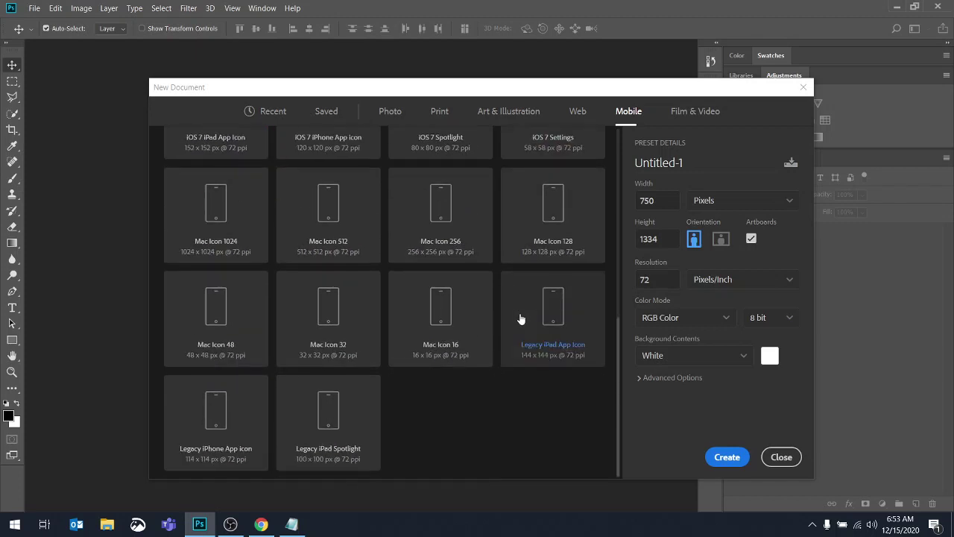
pyautogui.scroll(3, 521, 319)
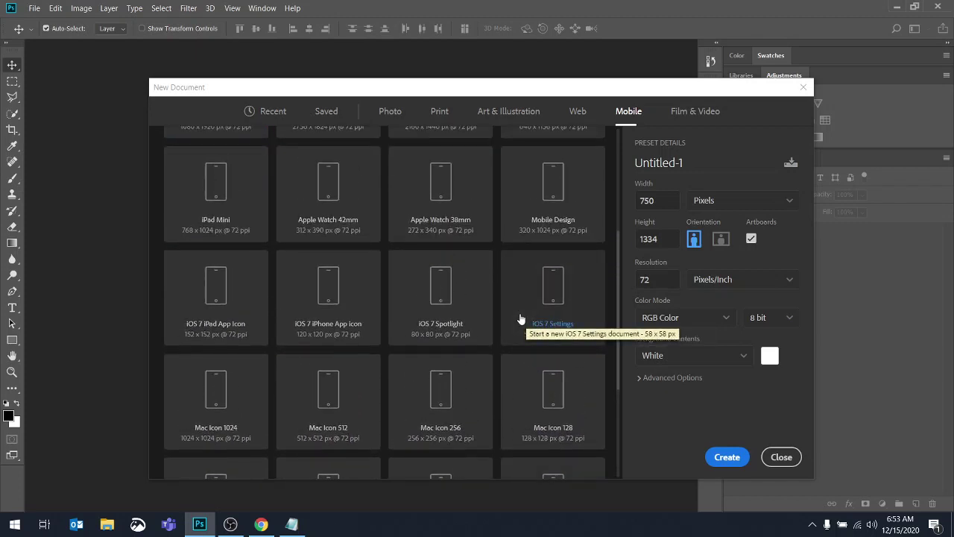
pyautogui.click(262, 202)
pyautogui.click(731, 456)
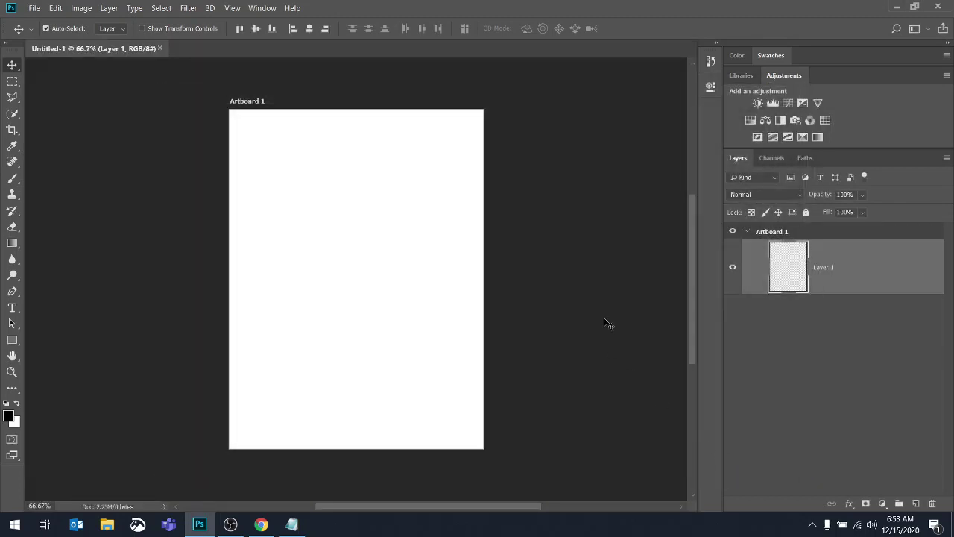
# Open File > New and create Untitled-2 from the saved 800x800 preset on the Saved tab.
pyautogui.click(33, 9)
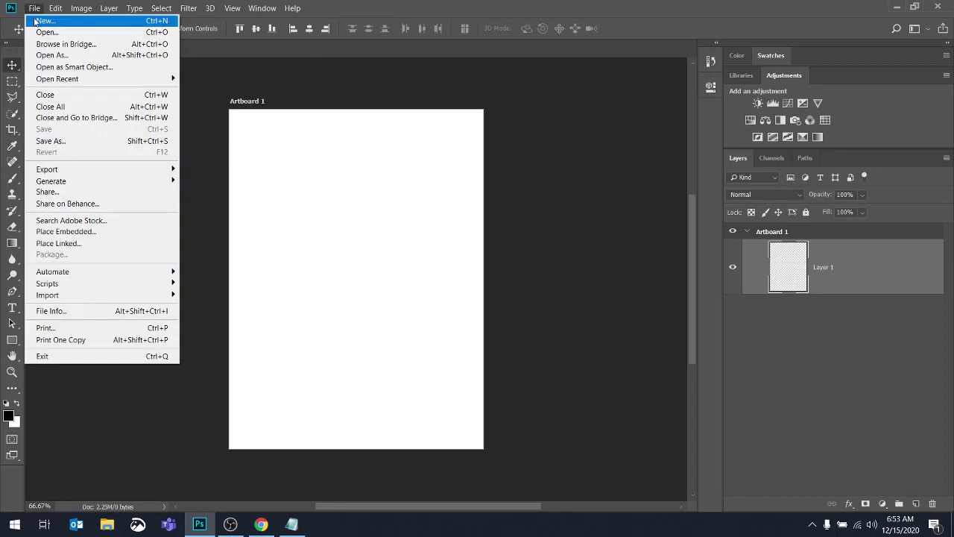
pyautogui.click(43, 21)
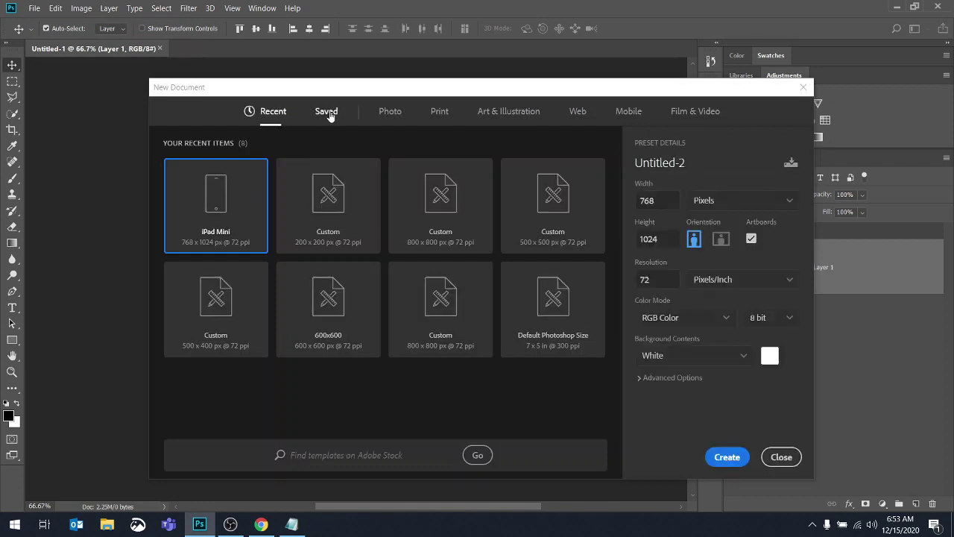
pyautogui.click(328, 113)
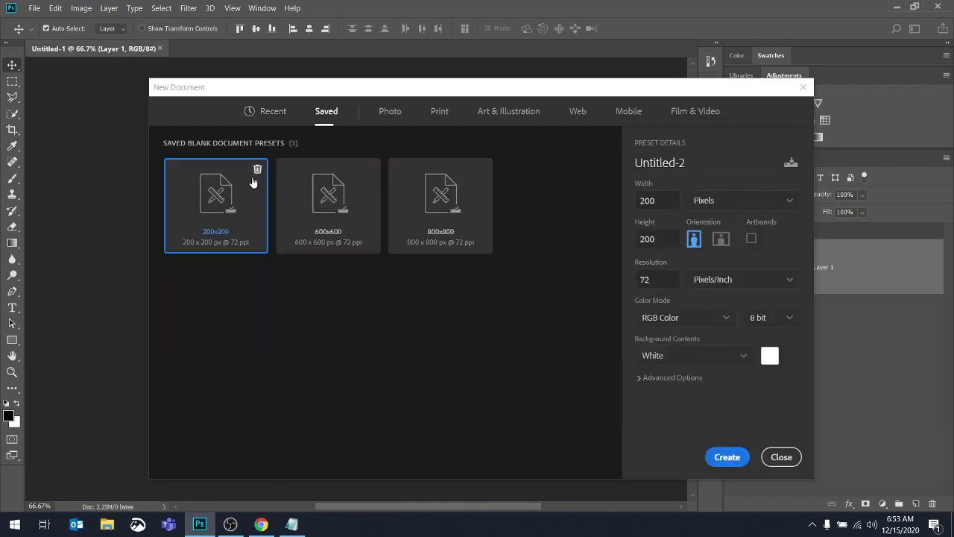
pyautogui.click(441, 202)
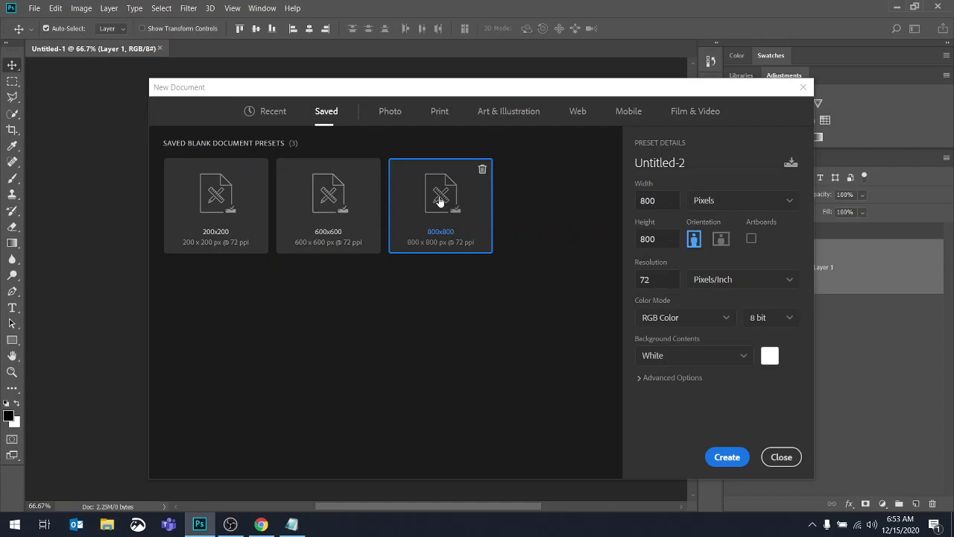
pyautogui.doubleClick(440, 202)
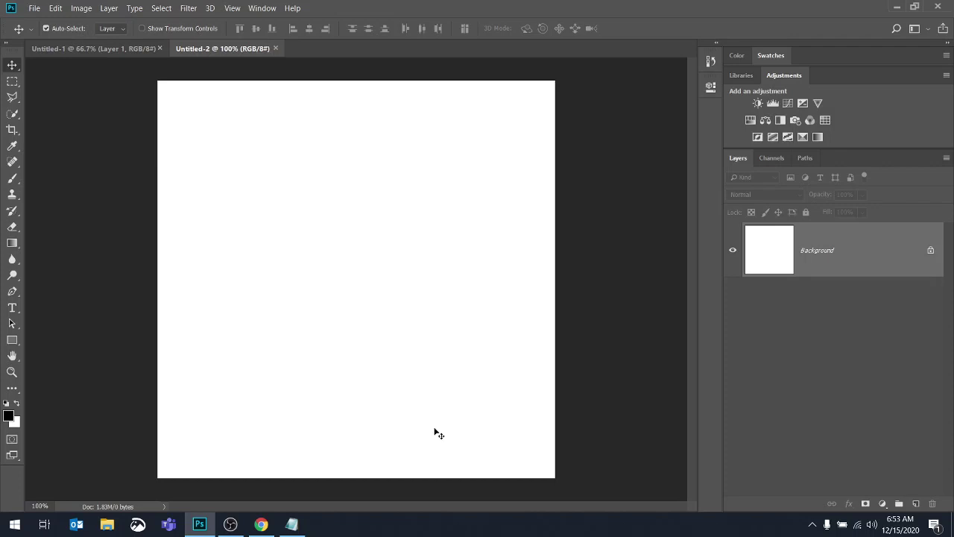
# Open Image Size to see the document's 800 x 800 px dimensions at 72 Pixels/Inch.
pyautogui.click(81, 9)
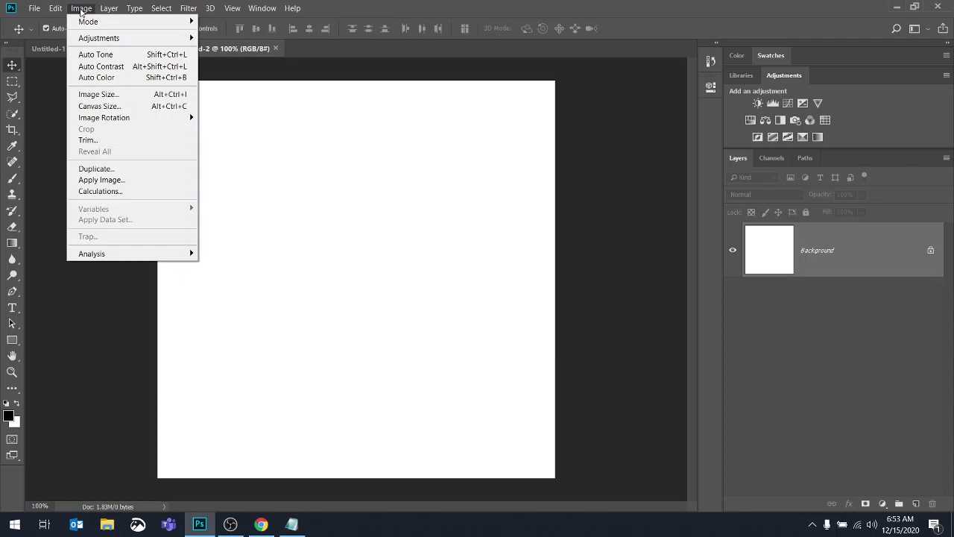
pyautogui.click(97, 94)
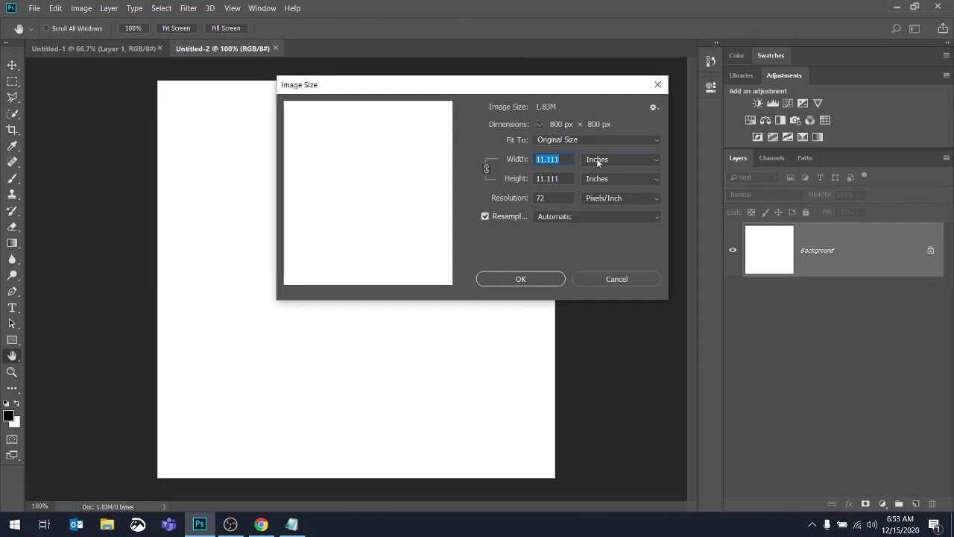
# Dismiss Image Size, confirm 800 x 800 pixels in Canvas Size, and cancel without changes.
pyautogui.click(635, 279)
pyautogui.click(82, 8)
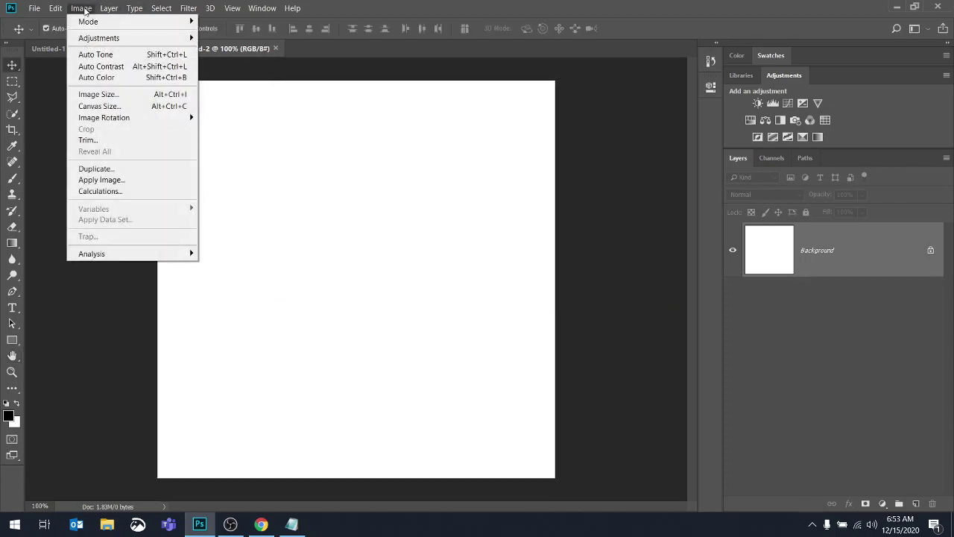
pyautogui.click(103, 106)
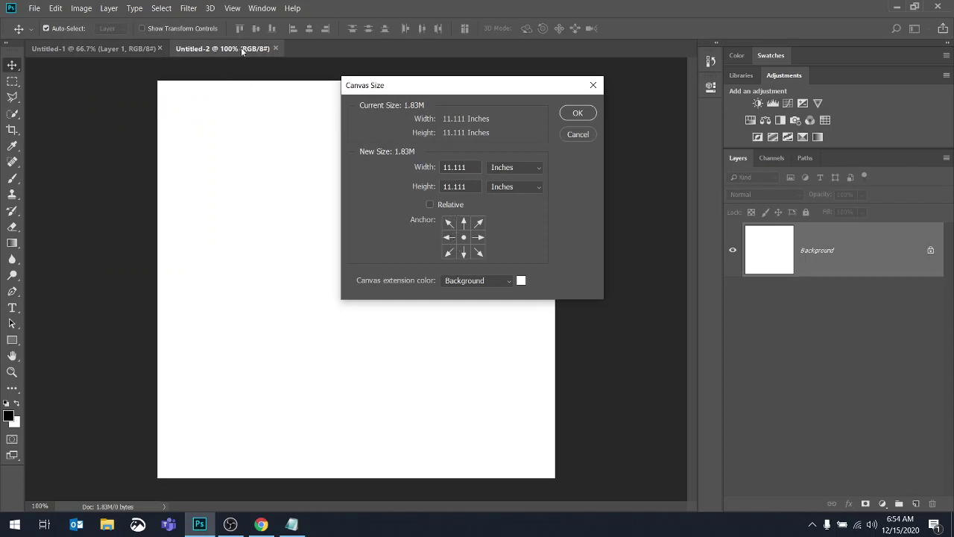
pyautogui.click(539, 166)
pyautogui.click(506, 193)
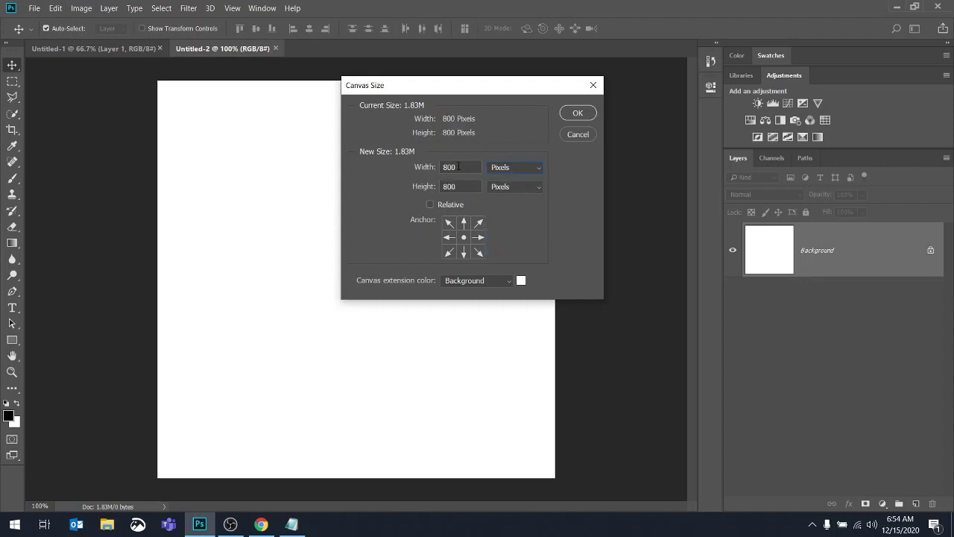
pyautogui.click(539, 167)
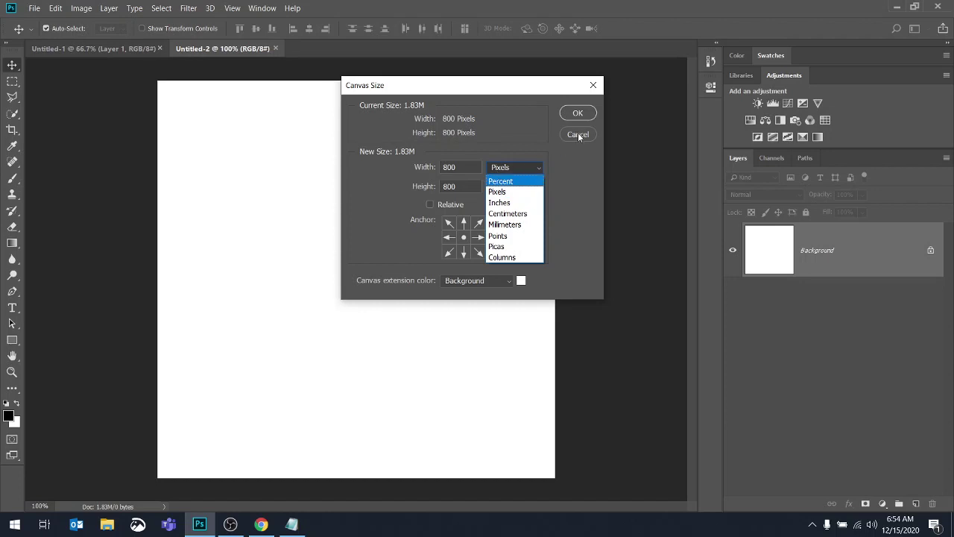
pyautogui.press('Escape')
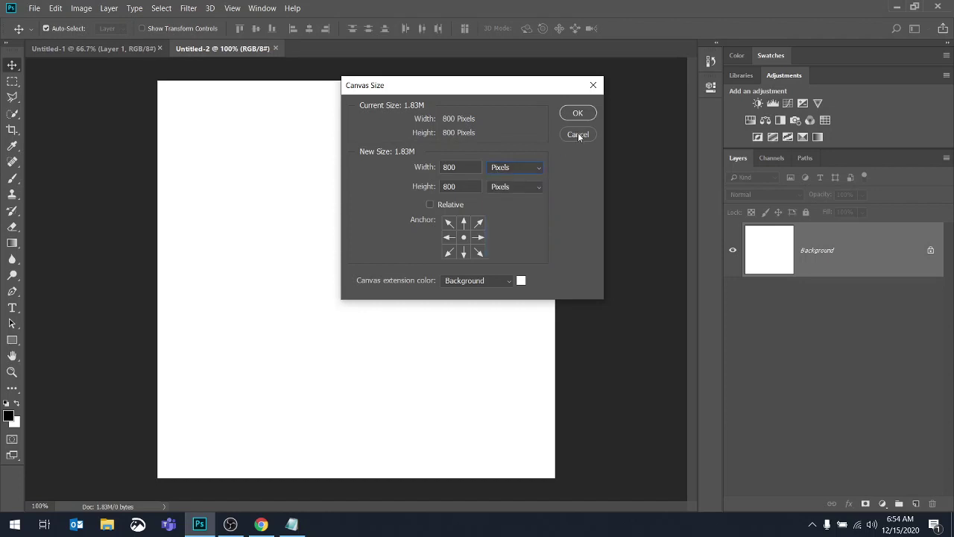
pyautogui.click(578, 134)
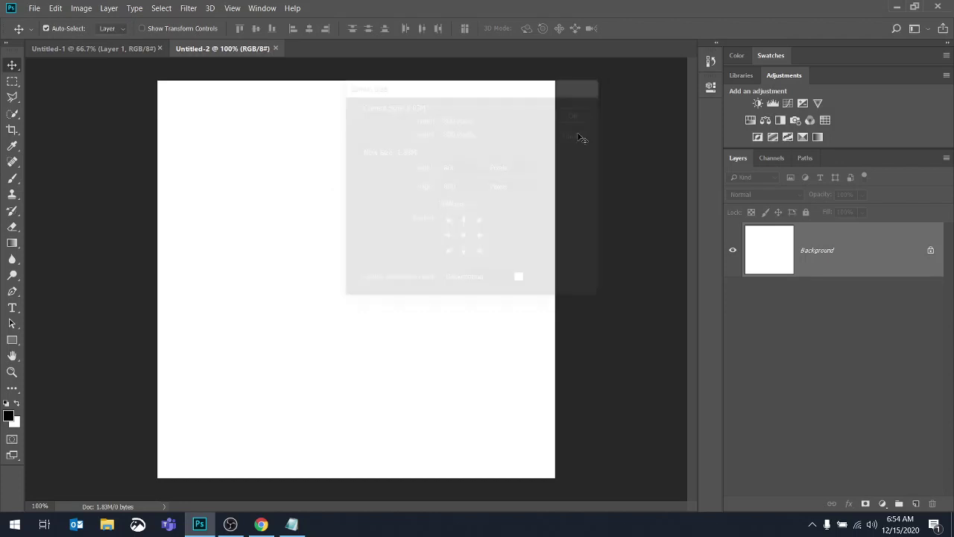
# Close all documents and create 'project1' from the saved 600x600 preset with an artboard.
pyautogui.click(34, 9)
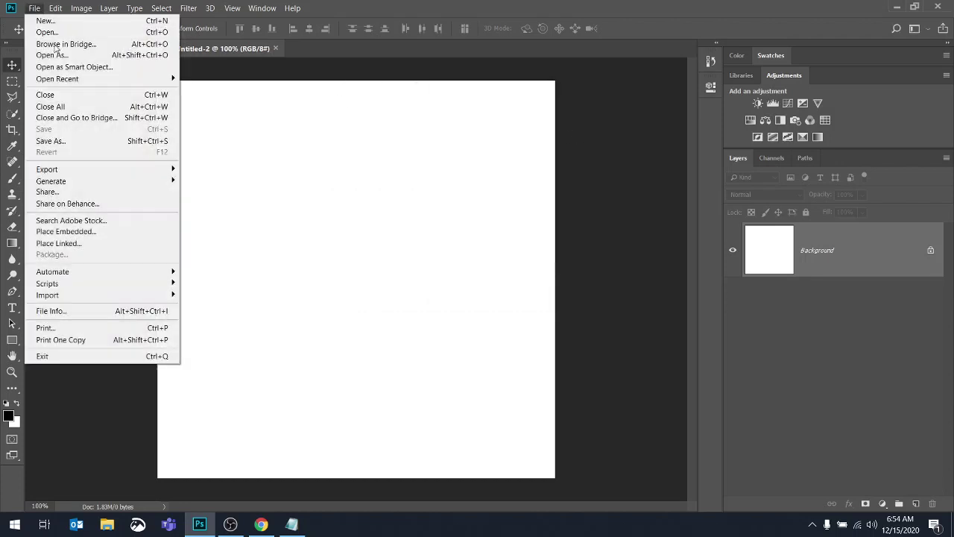
pyautogui.click(70, 107)
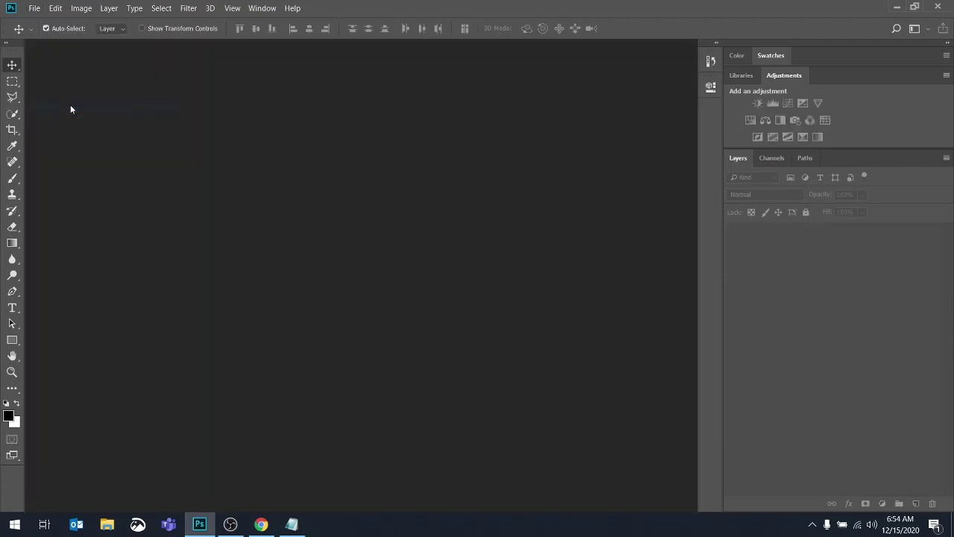
pyautogui.click(34, 8)
pyautogui.click(44, 21)
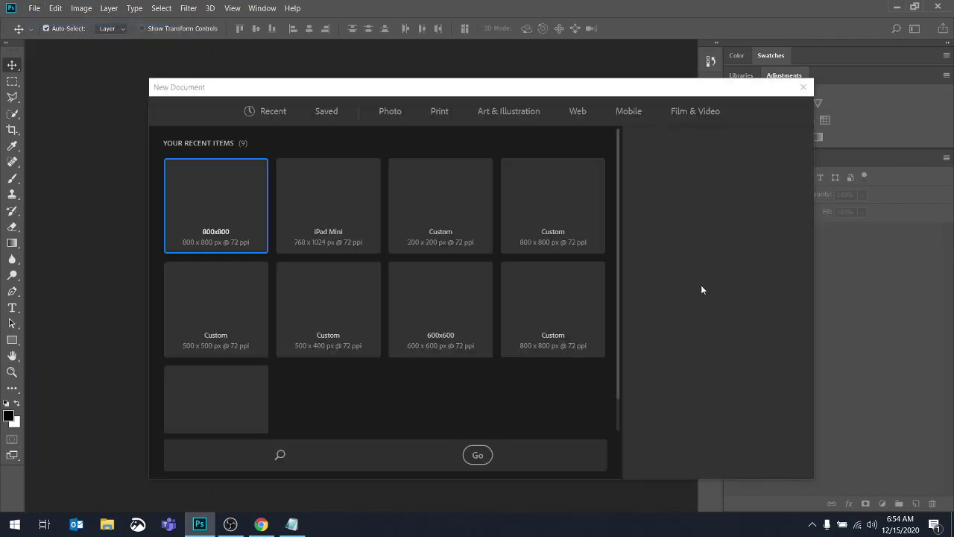
pyautogui.click(326, 112)
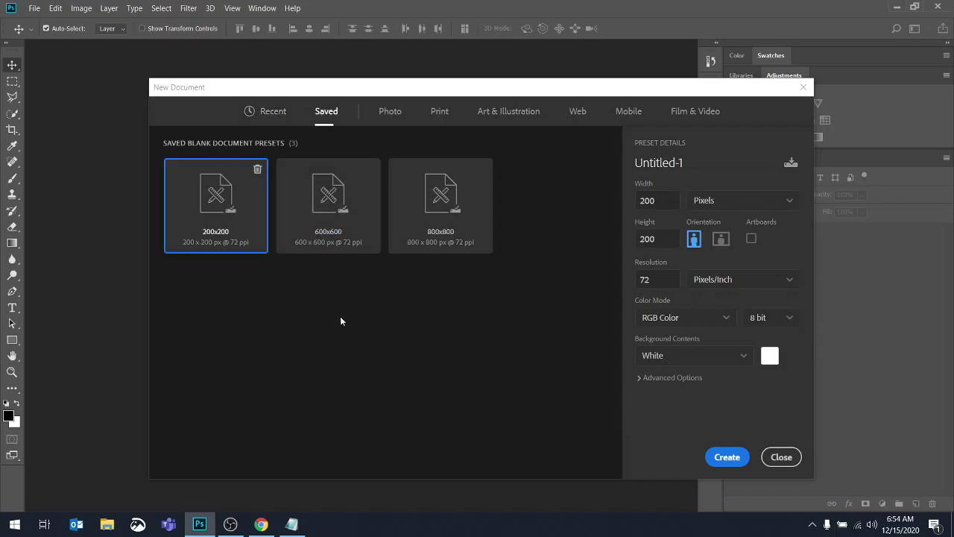
pyautogui.click(326, 200)
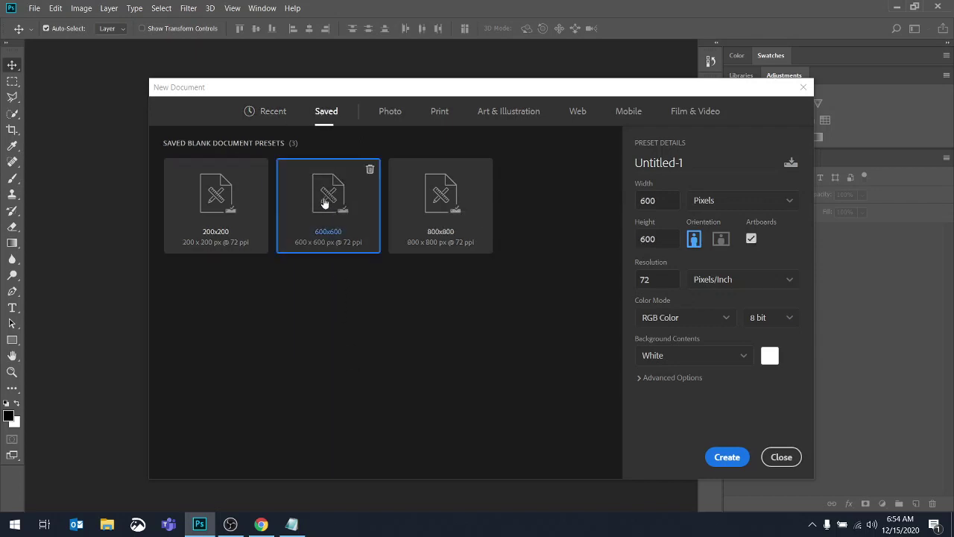
pyautogui.doubleClick(698, 161)
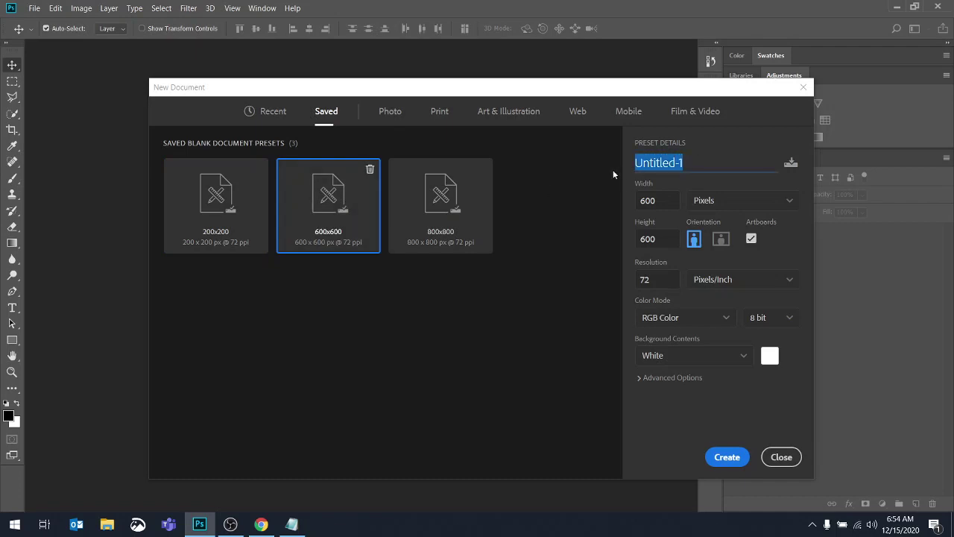
pyautogui.write('proje')
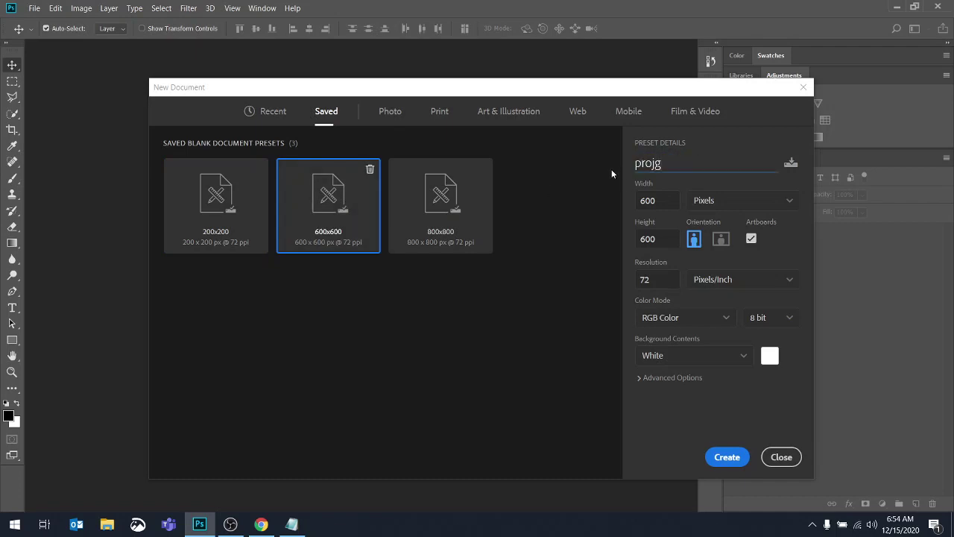
pyautogui.write('ct1')
pyautogui.click(728, 457)
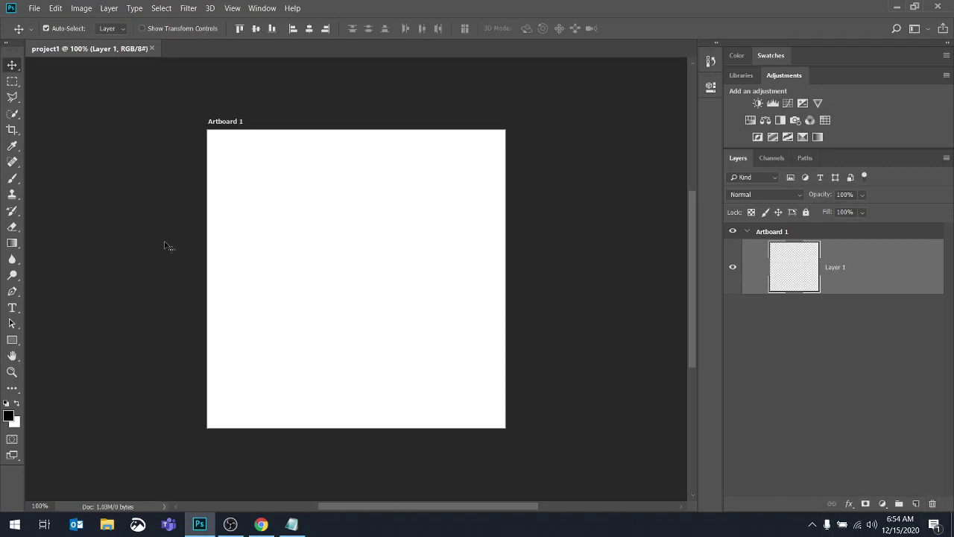
# Brush a black squiggle on Layer 1, then add a colorized Hue/Saturation layer (Hue 261, Saturation 25).
pyautogui.click(12, 178)
pyautogui.moveTo(248, 184)
pyautogui.mouseDown()
pyautogui.moveTo(281, 277)
pyautogui.moveTo(388, 223)
pyautogui.moveTo(426, 292)
pyautogui.mouseUp()
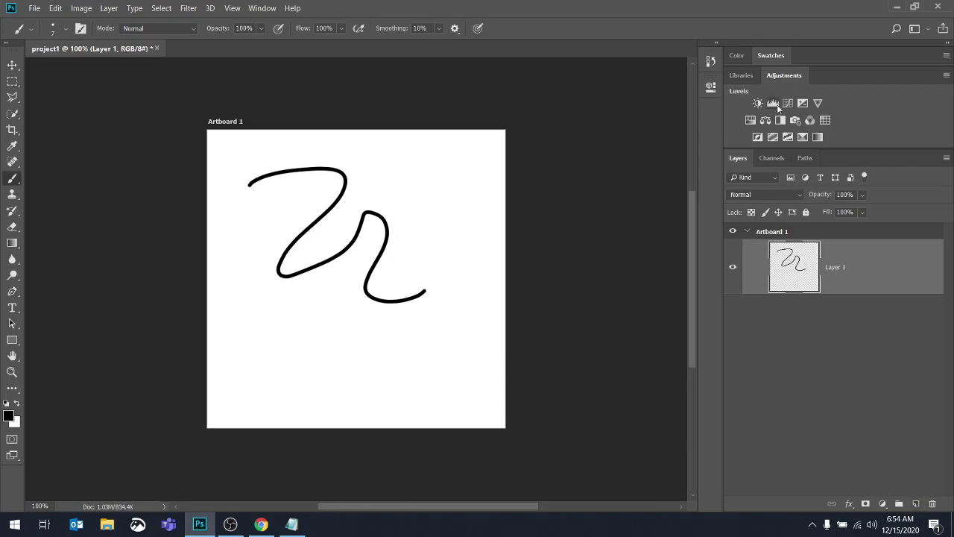
pyautogui.click(751, 121)
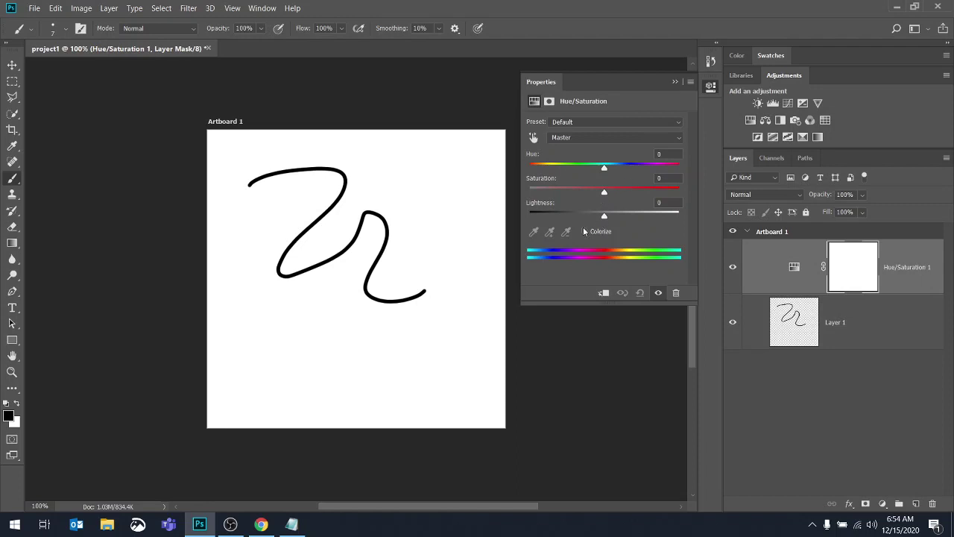
pyautogui.click(584, 232)
pyautogui.moveTo(531, 167); pyautogui.dragTo(637, 168)
pyautogui.click(780, 400)
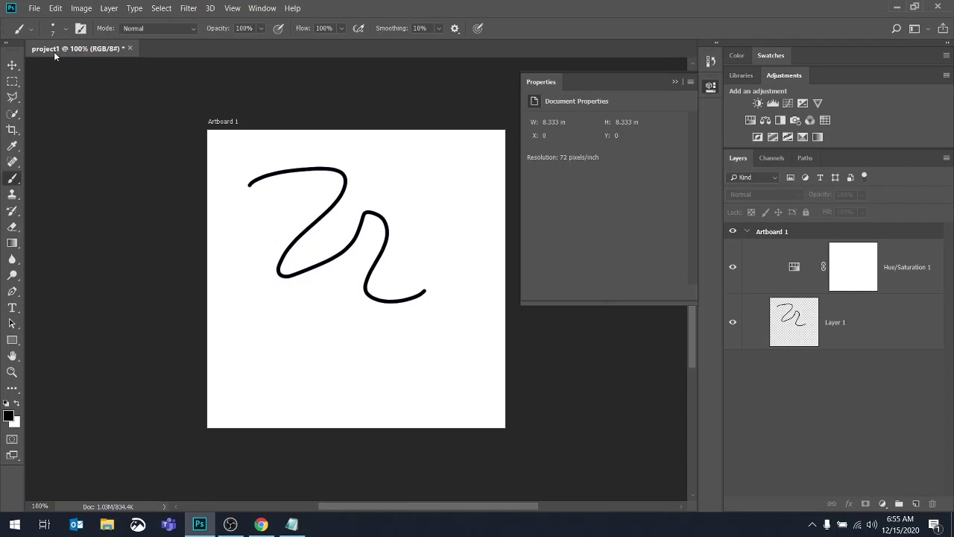
pyautogui.hotkey('ctrl', 's')
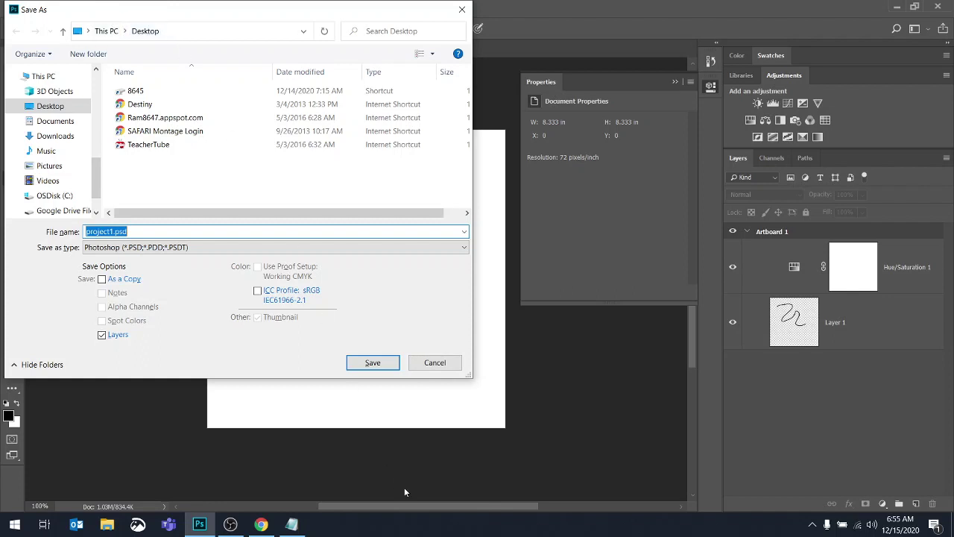
pyautogui.click(435, 362)
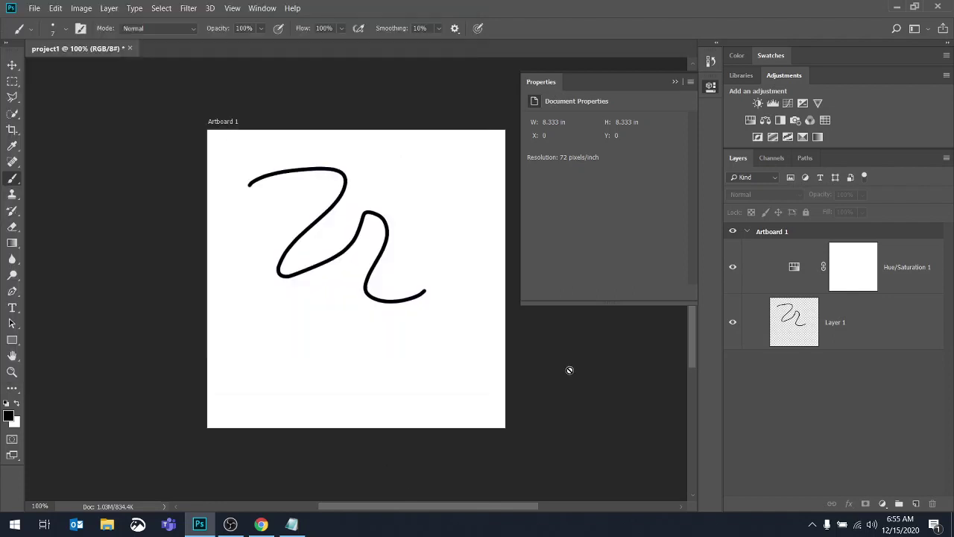